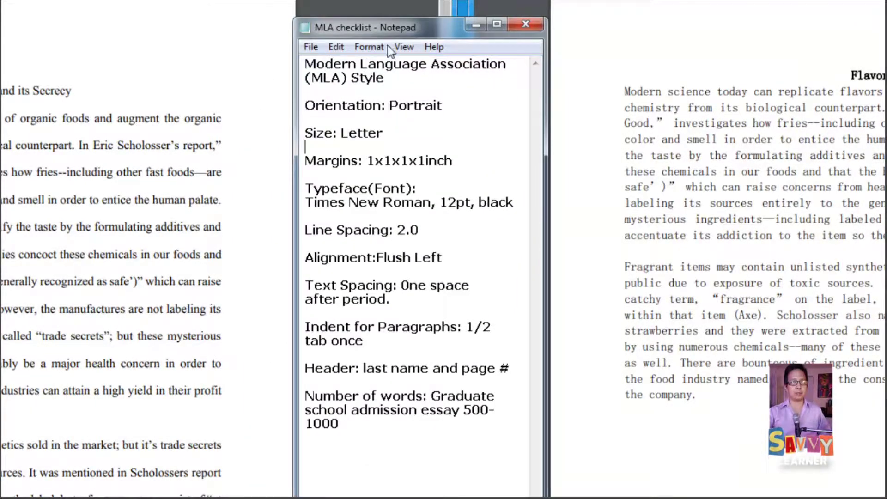
Move the MLA checklist window aside and open the essay document for editing in the browser.
{"action": "left_click_drag", "start_coordinate": [395, 34], "coordinate": [276, 16]}
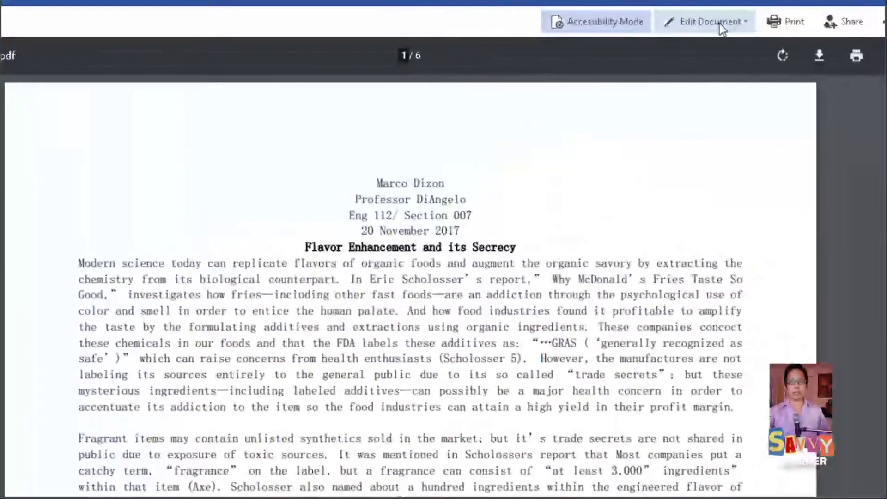
{"action": "left_click", "coordinate": [719, 23]}
{"action": "left_click", "coordinate": [716, 39]}
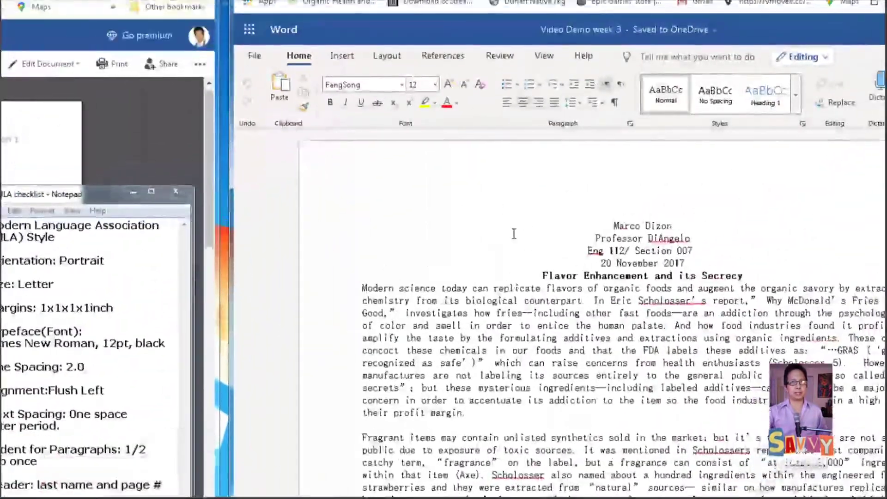
Set the essay's page orientation to Portrait.
{"action": "left_click", "coordinate": [381, 59]}
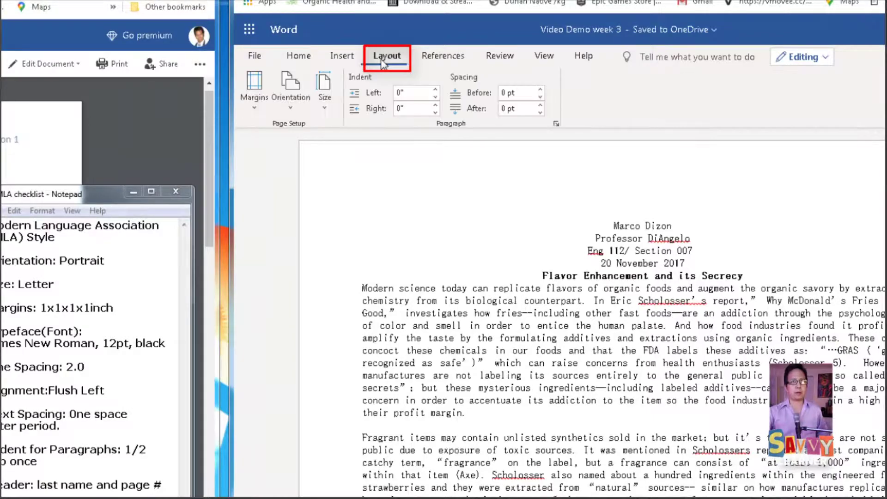
{"action": "left_click", "coordinate": [292, 99]}
{"action": "left_click", "coordinate": [303, 124]}
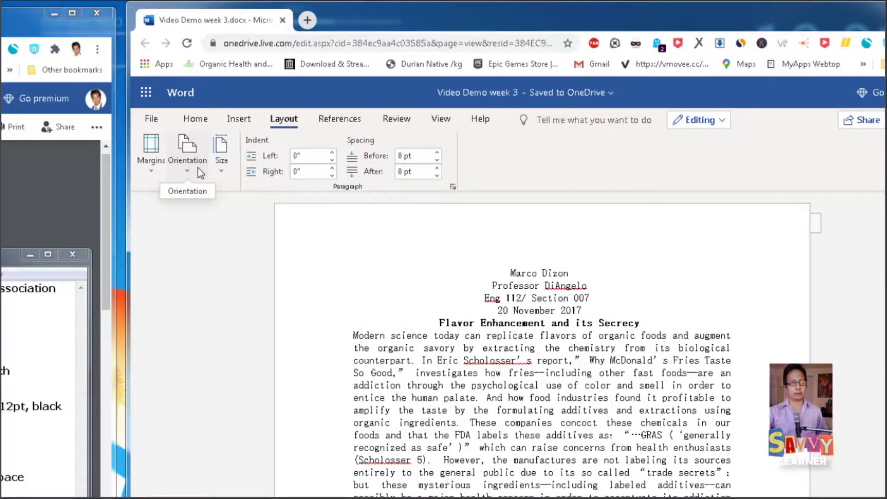
Set the paper size to Letter (8.5" x 11") and the margins to Normal, 1" on all sides.
{"action": "left_click", "coordinate": [217, 173]}
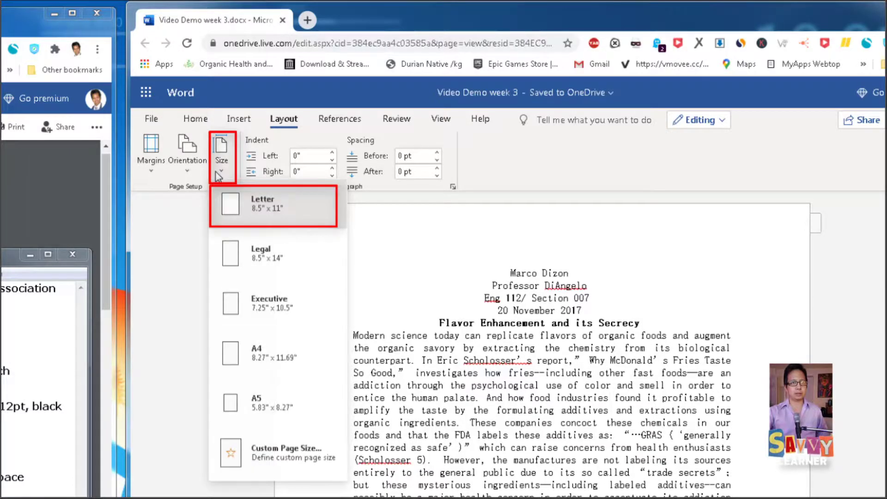
{"action": "left_click", "coordinate": [269, 215]}
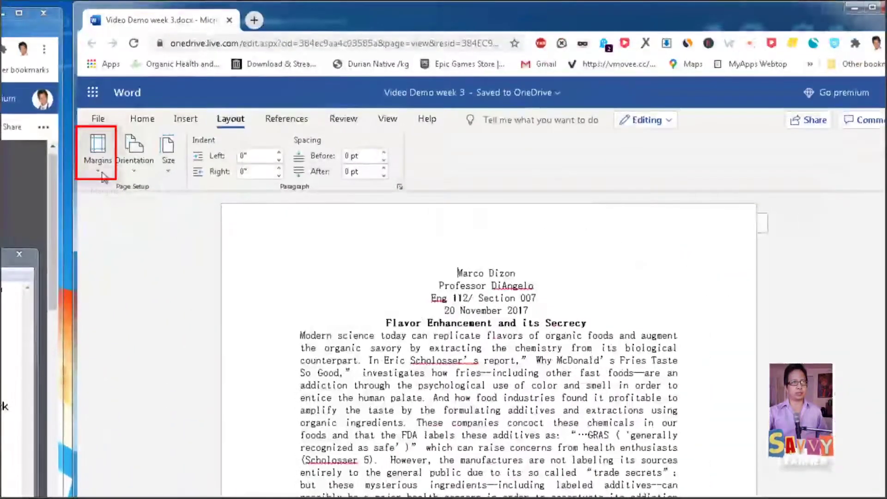
{"action": "left_click", "coordinate": [98, 157]}
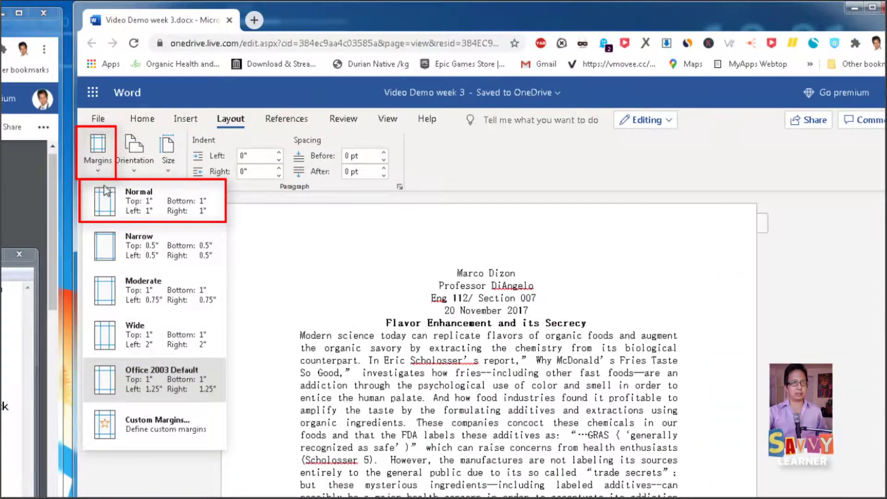
{"action": "left_click", "coordinate": [168, 208]}
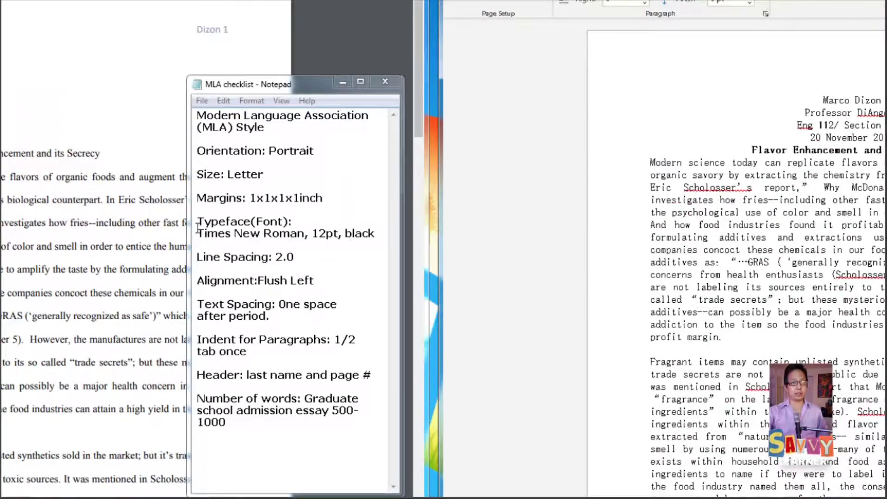
Highlight the typeface requirement in the checklist and change the entire essay's font to Times New Roman.
{"action": "left_click_drag", "start_coordinate": [198, 226], "coordinate": [375, 236]}
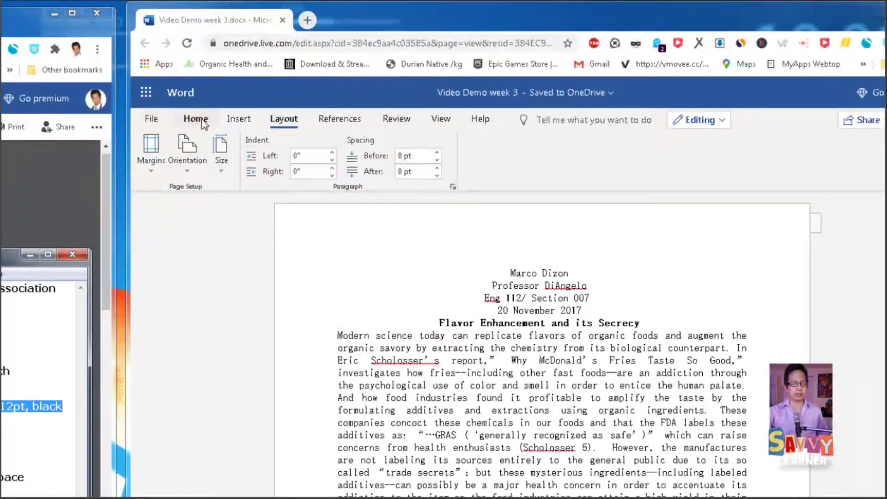
{"action": "left_click", "coordinate": [197, 120]}
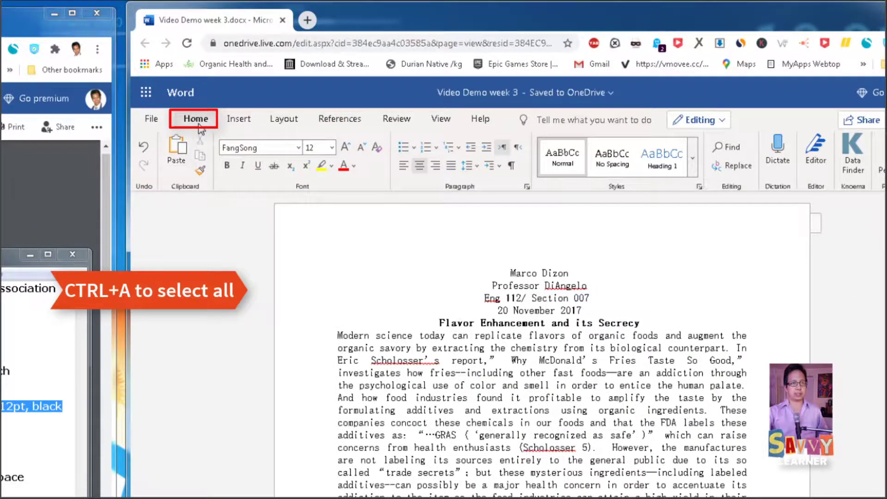
{"action": "key", "text": "ctrl+a"}
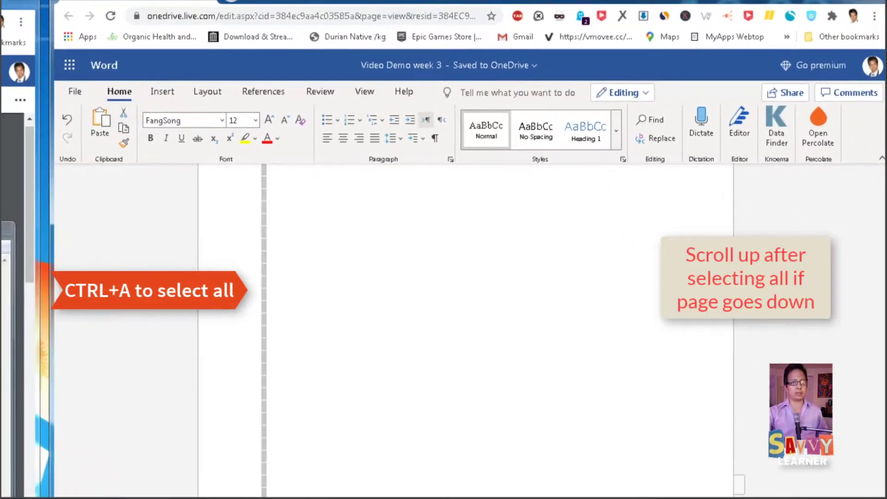
{"action": "scroll", "coordinate": [532, 353], "scroll_direction": "up", "scroll_amount": 10}
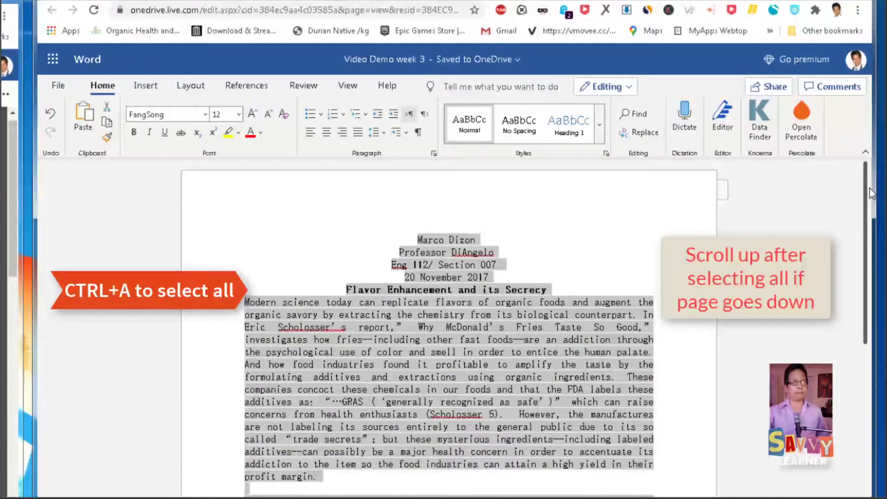
{"action": "left_click", "coordinate": [188, 116]}
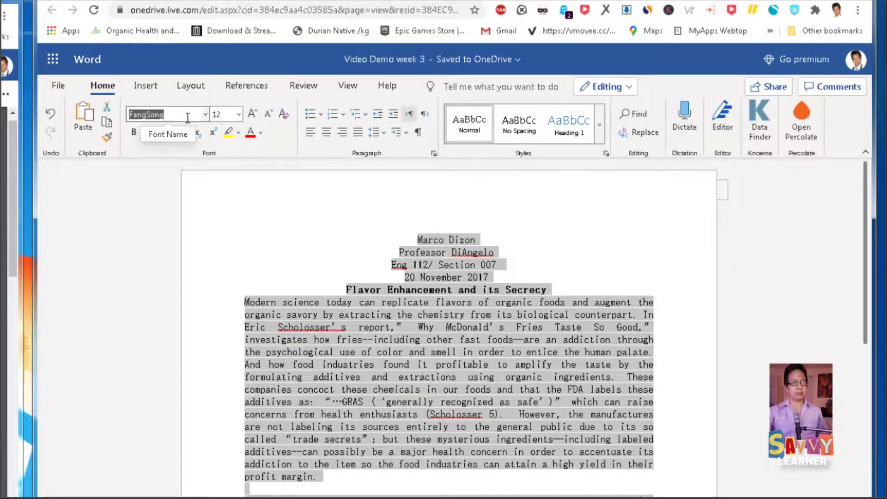
{"action": "type", "text": "T"}
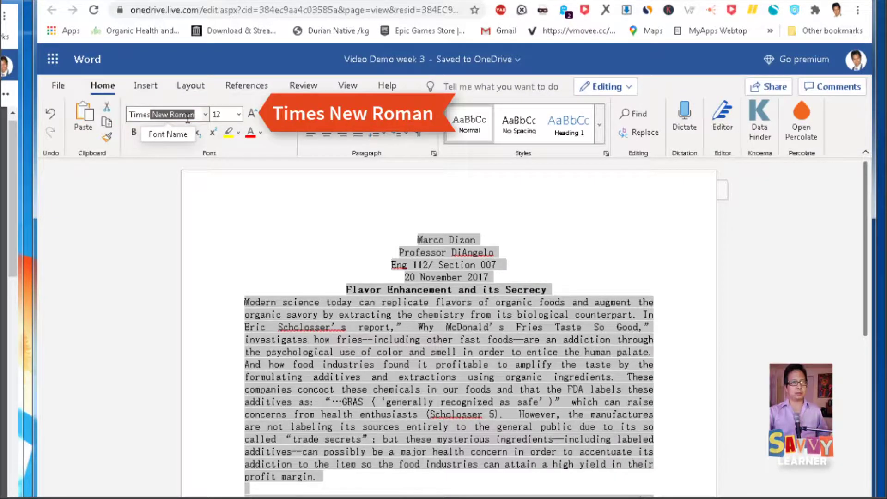
{"action": "type", "text": "imes"}
{"action": "key", "text": "Return"}
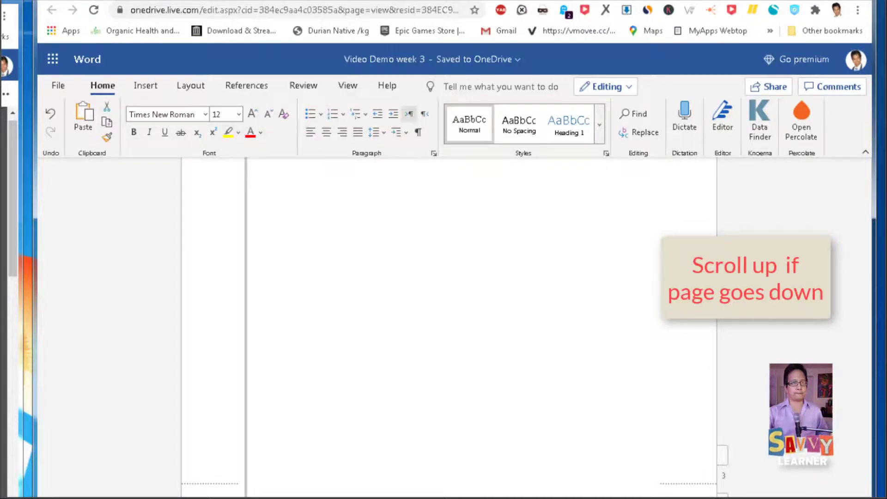
{"action": "left_click_drag", "start_coordinate": [865, 498], "coordinate": [866, 149]}
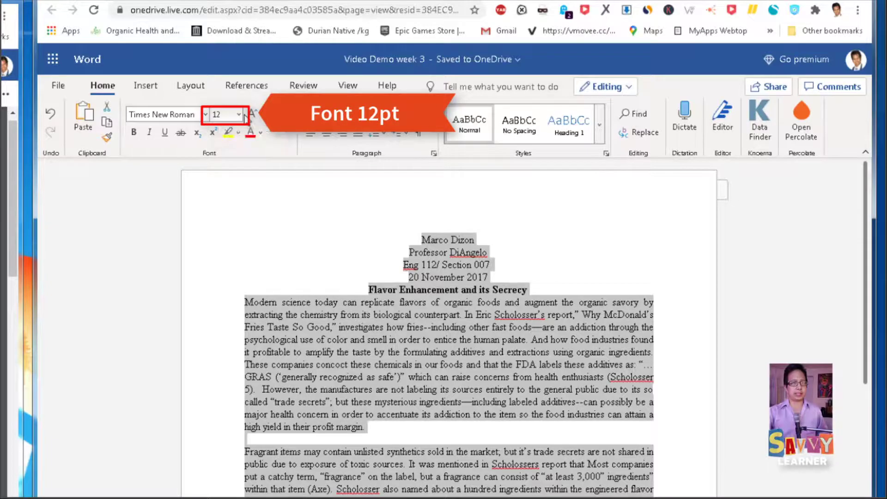
Set all of the selected essay text to 12 pt with a black font color.
{"action": "left_click", "coordinate": [225, 114]}
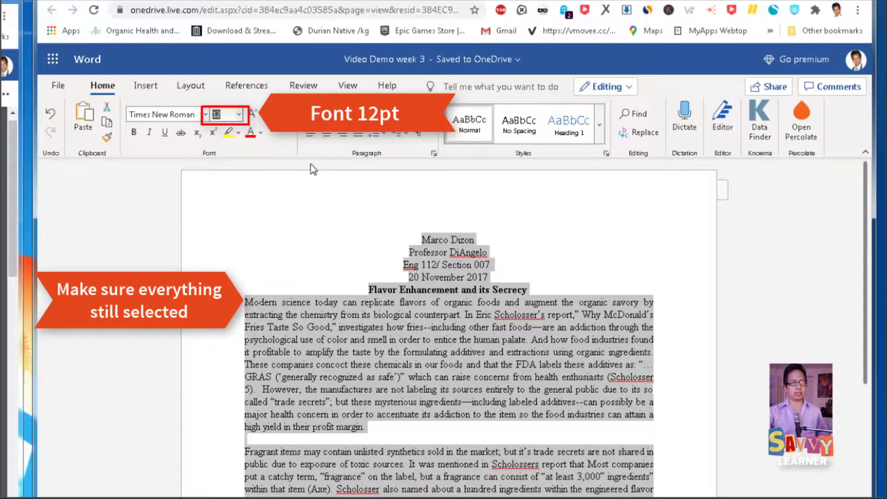
{"action": "left_click", "coordinate": [261, 133]}
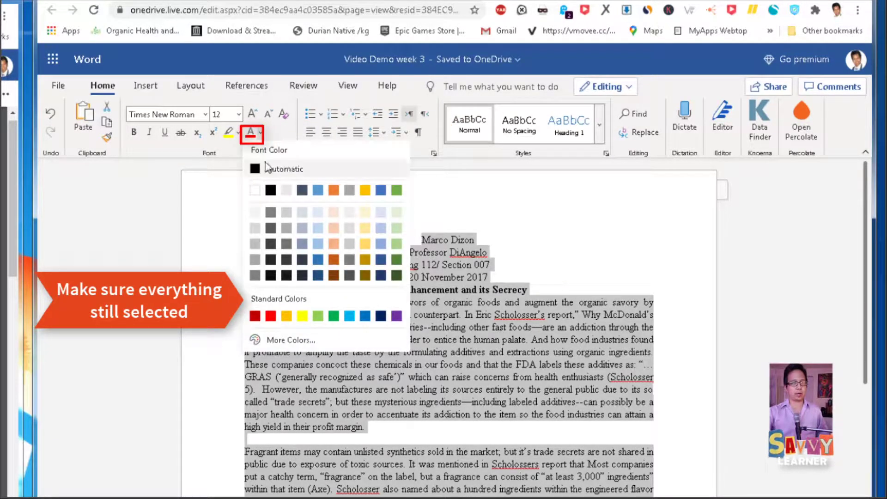
{"action": "left_click", "coordinate": [137, 334]}
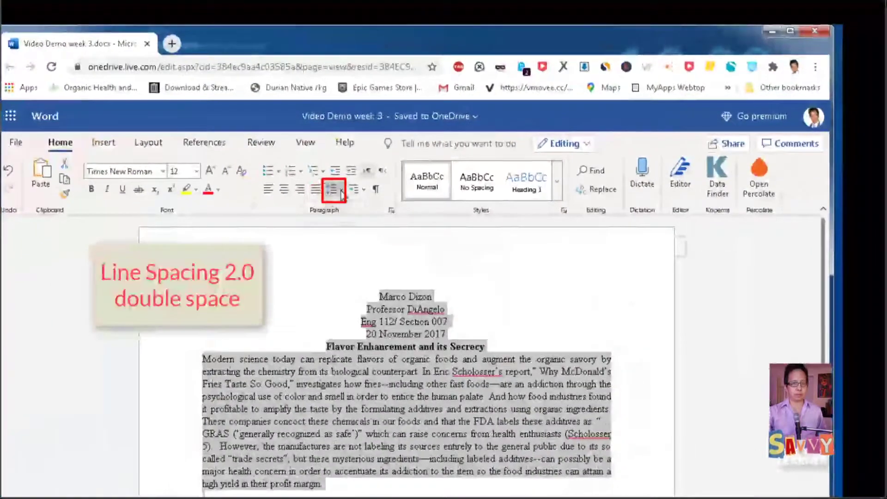
Apply 2.0 line spacing and left alignment to the whole essay.
{"action": "left_click", "coordinate": [650, 58]}
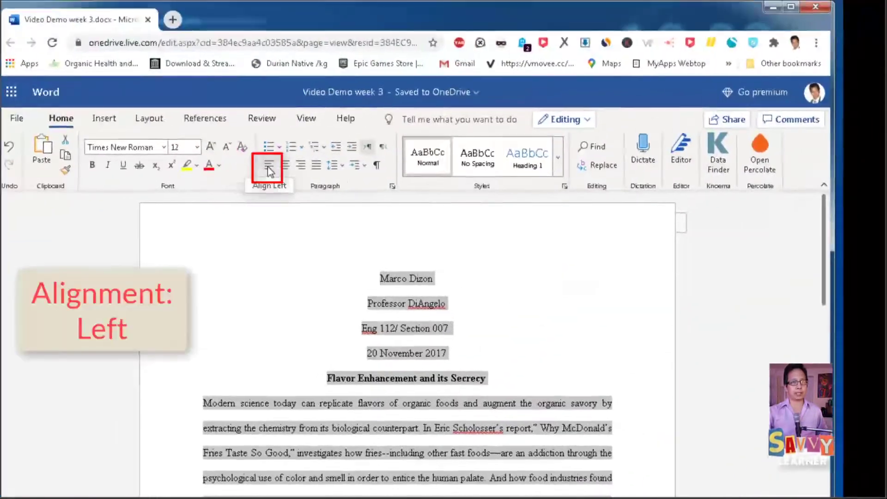
{"action": "left_click", "coordinate": [267, 166]}
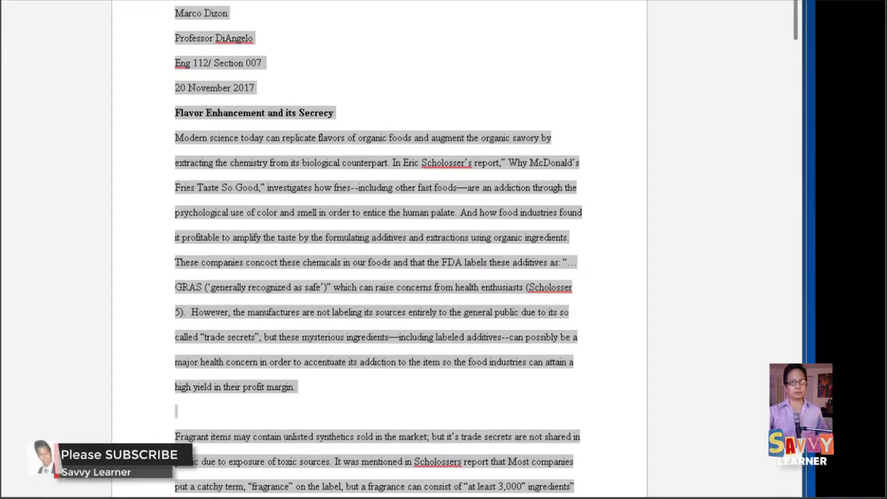
Check the first body paragraph for a single space after each period.
{"action": "left_click", "coordinate": [389, 164]}
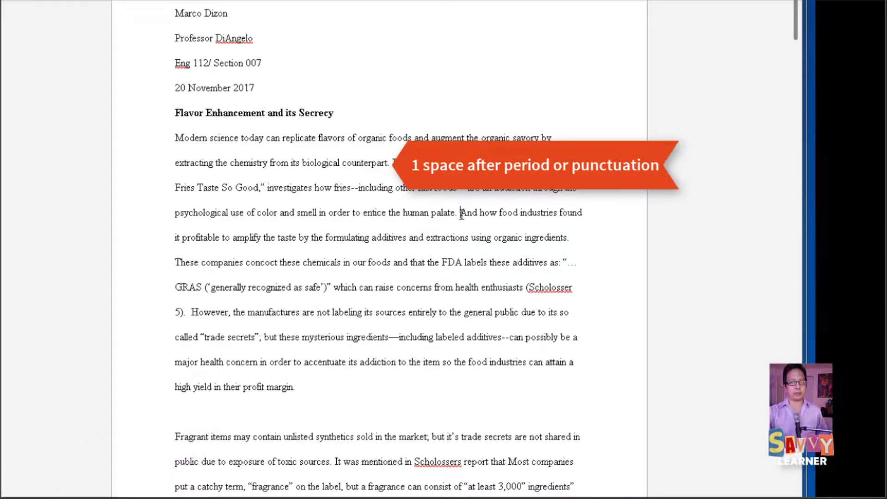
{"action": "key", "text": "BackSpace"}
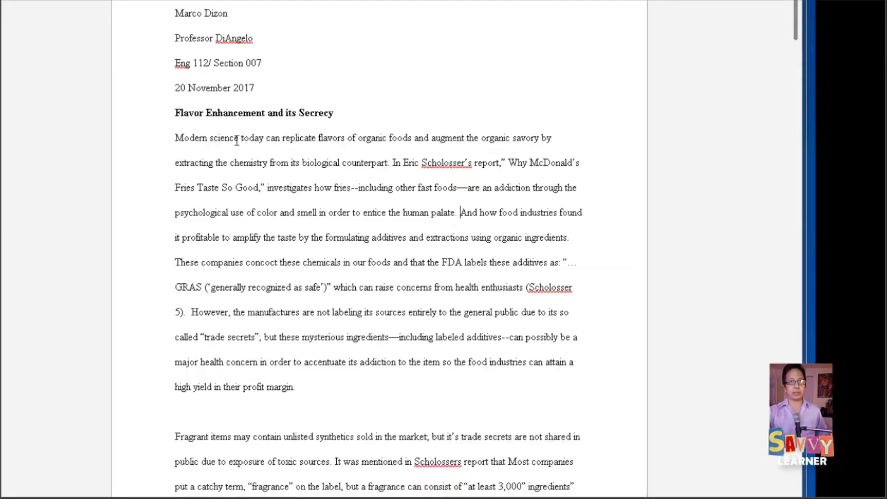
Center the title "Flavor Enhancement and its Secrecy" and remove its bold formatting.
{"action": "left_click", "coordinate": [176, 115]}
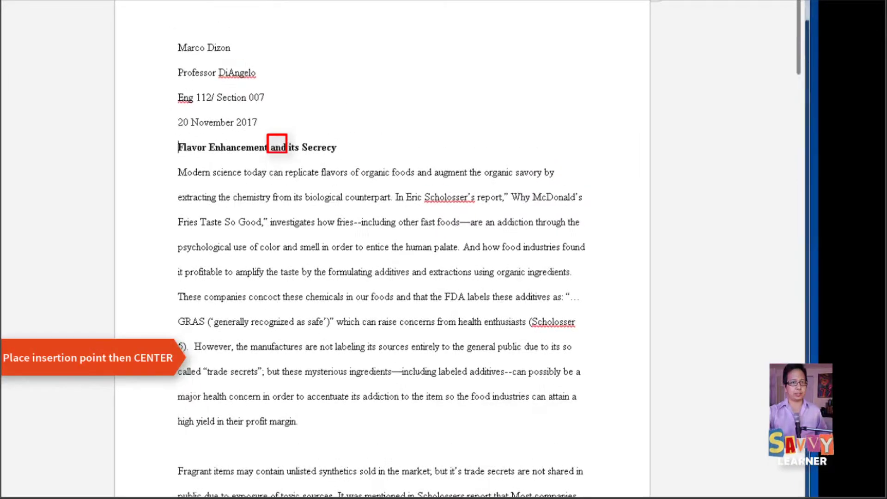
{"action": "left_click", "coordinate": [277, 143]}
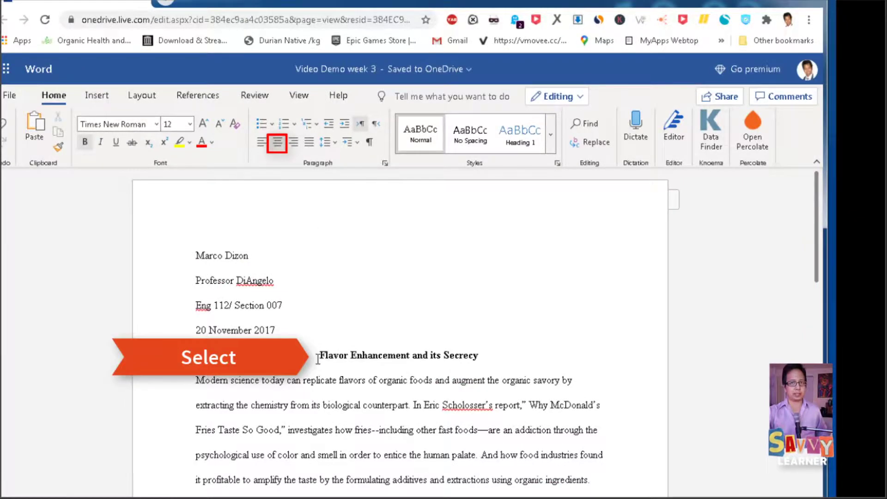
{"action": "left_click_drag", "start_coordinate": [320, 355], "coordinate": [481, 357]}
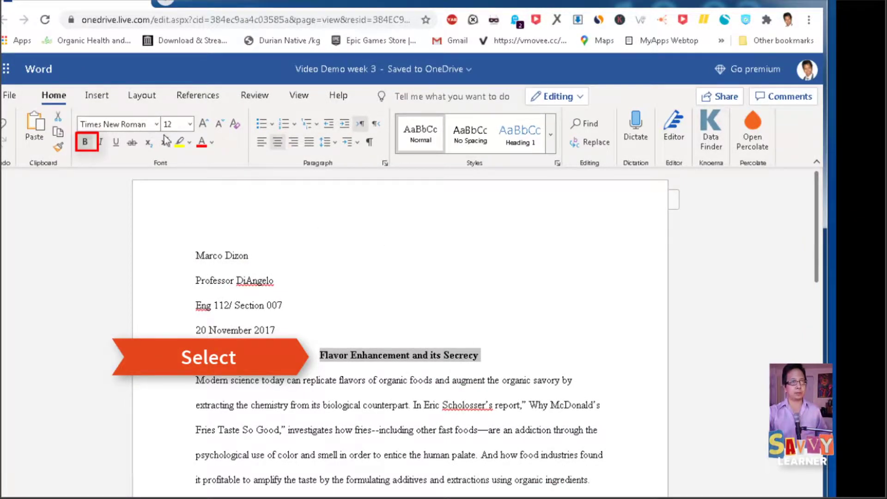
{"action": "left_click", "coordinate": [86, 142]}
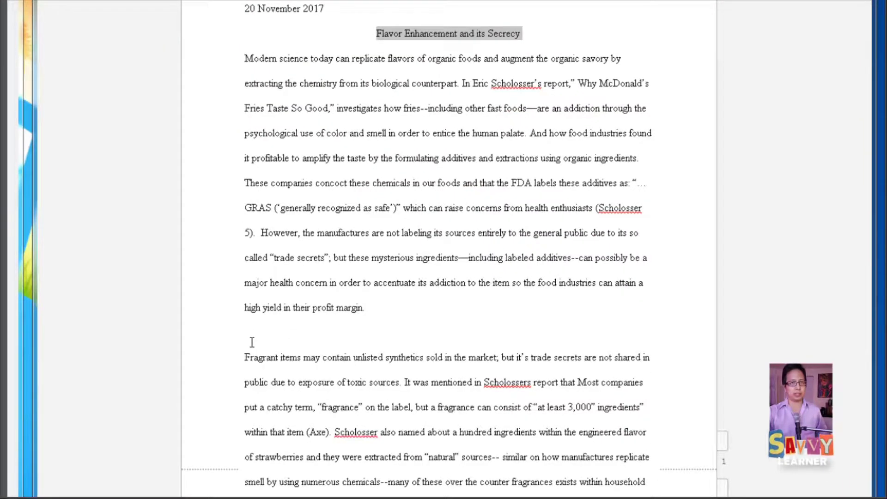
Delete the blank lines separating the first four body paragraphs.
{"action": "left_click", "coordinate": [252, 342]}
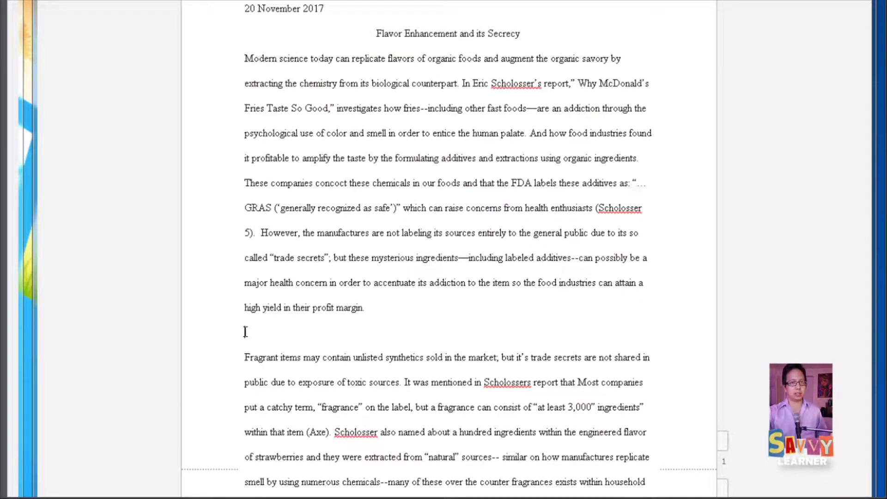
{"action": "key", "text": "BackSpace"}
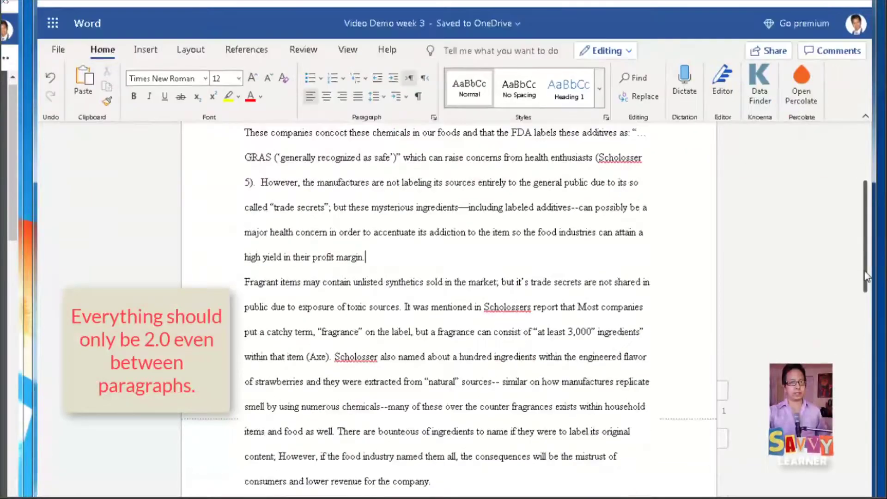
{"action": "key", "text": "BackSpace"}
{"action": "key", "text": "BackSpace"}
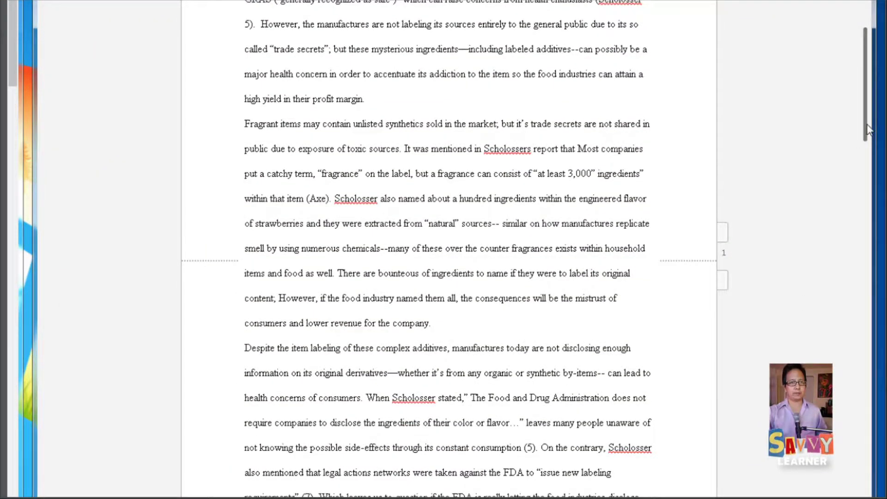
{"action": "scroll", "coordinate": [645, 273], "scroll_direction": "down", "scroll_amount": 6}
{"action": "key", "text": "BackSpace"}
{"action": "key", "text": "BackSpace"}
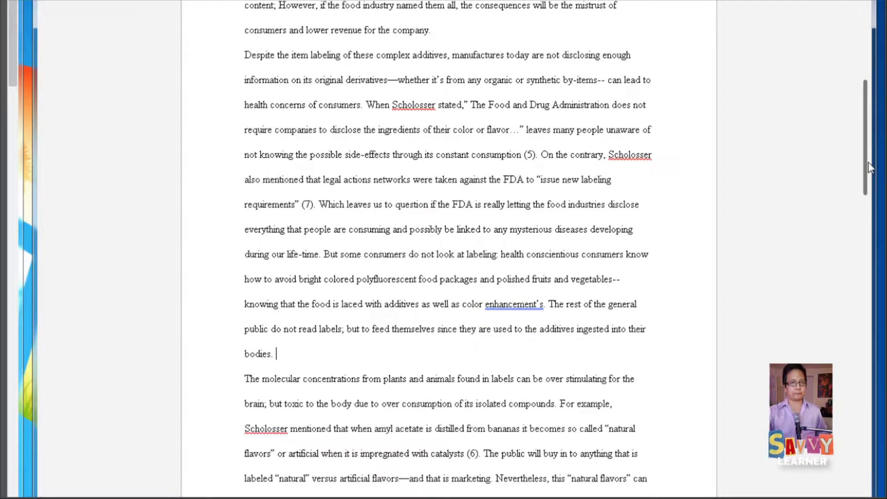
{"action": "scroll", "coordinate": [869, 162], "scroll_direction": "down", "scroll_amount": 10}
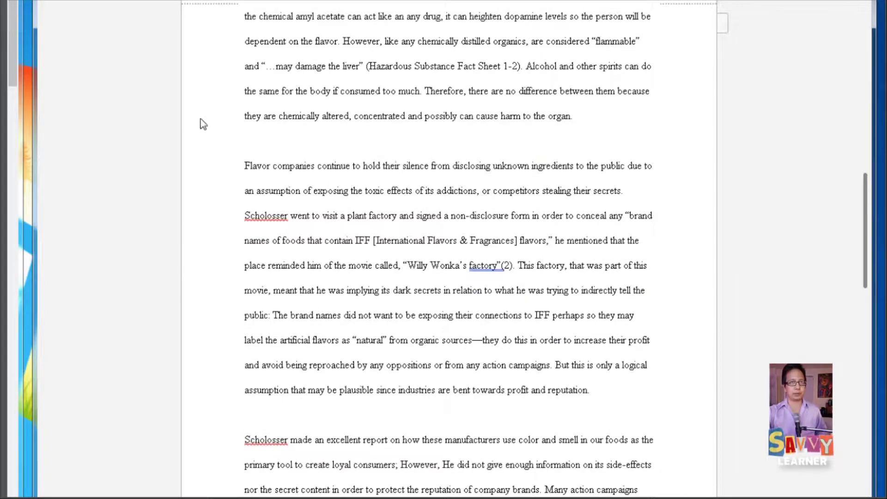
{"action": "left_click", "coordinate": [251, 139]}
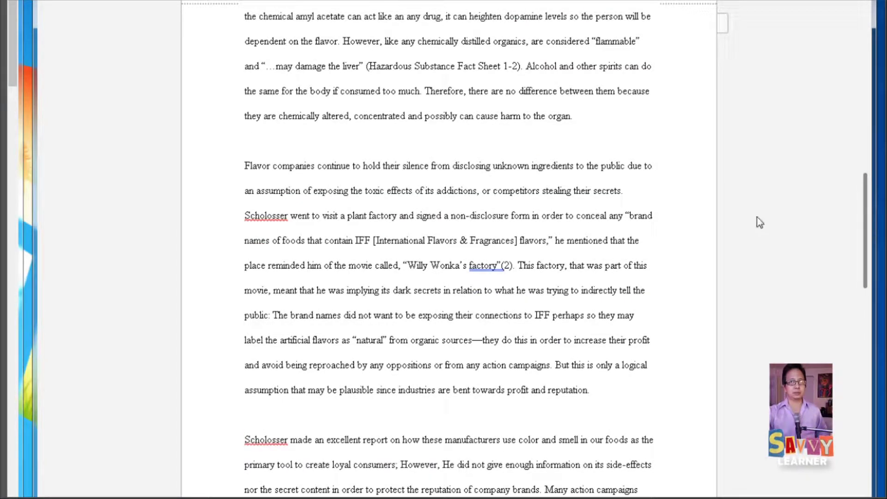
Indent the first line of the first four body paragraphs by one tab, starting with "Modern science today".
{"action": "left_click_drag", "start_coordinate": [866, 226], "coordinate": [858, 4]}
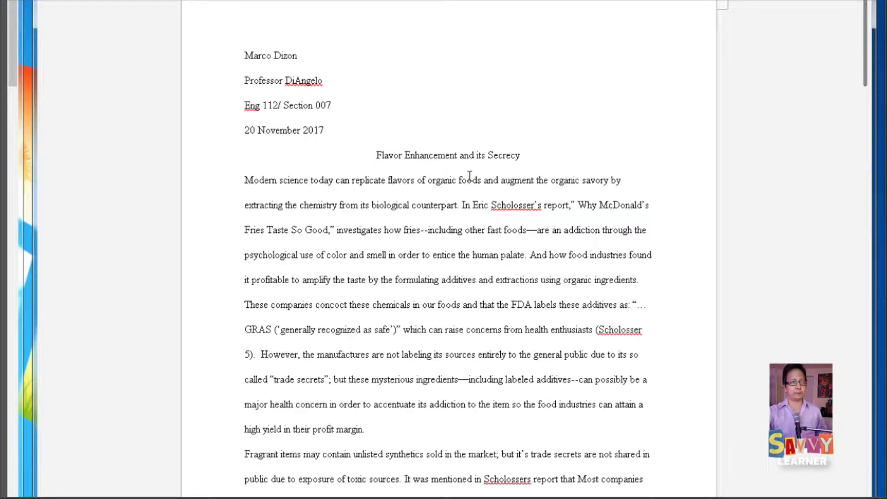
{"action": "left_click", "coordinate": [246, 180]}
{"action": "key", "text": "Tab"}
{"action": "scroll", "coordinate": [245, 369], "scroll_direction": "down", "scroll_amount": 2}
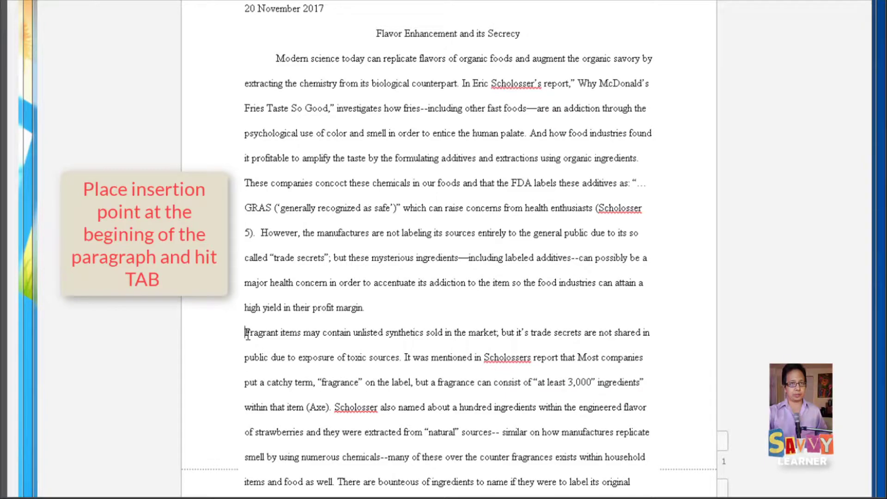
{"action": "key", "text": "Tab"}
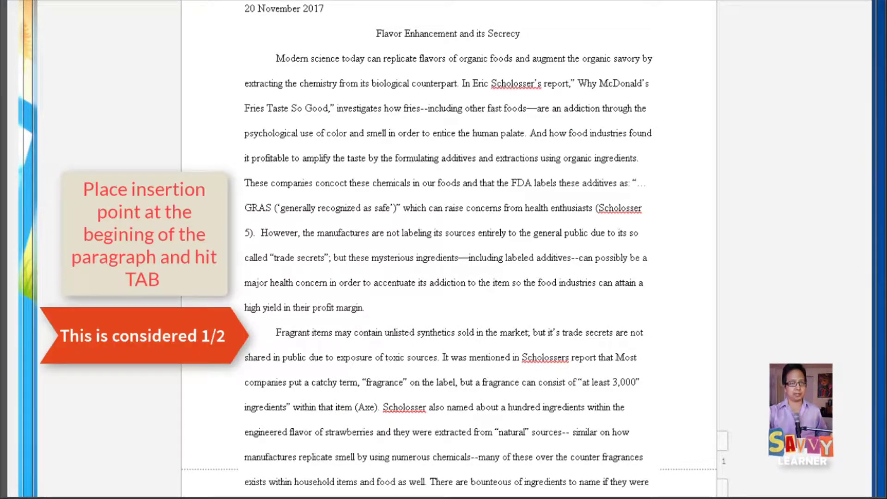
{"action": "scroll", "coordinate": [800, 71], "scroll_direction": "down", "scroll_amount": 8}
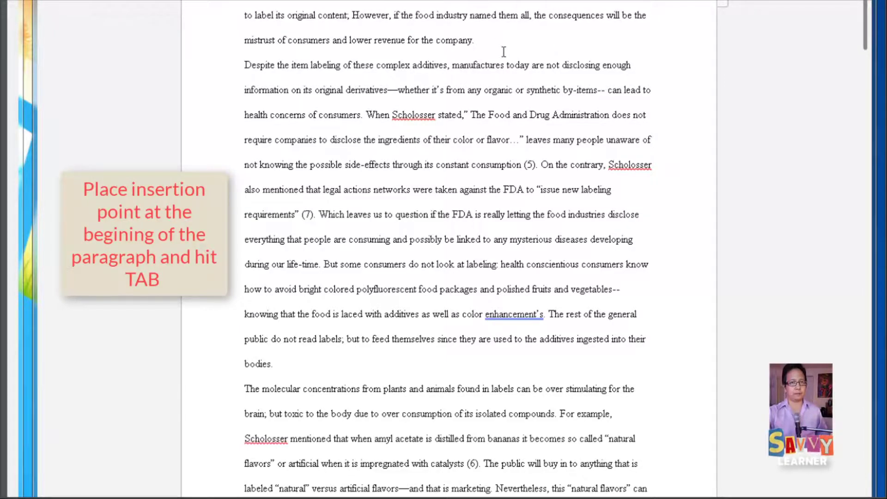
{"action": "left_click", "coordinate": [247, 65]}
{"action": "key", "text": "Tab"}
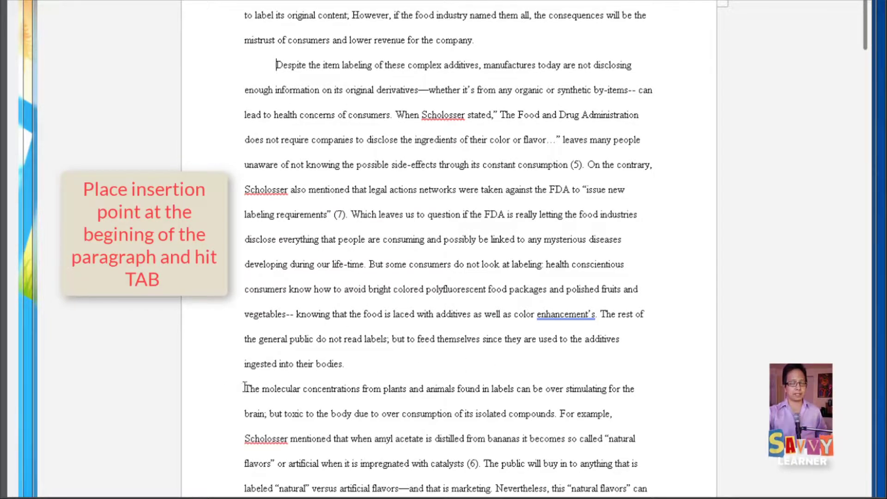
{"action": "key", "text": "Tab"}
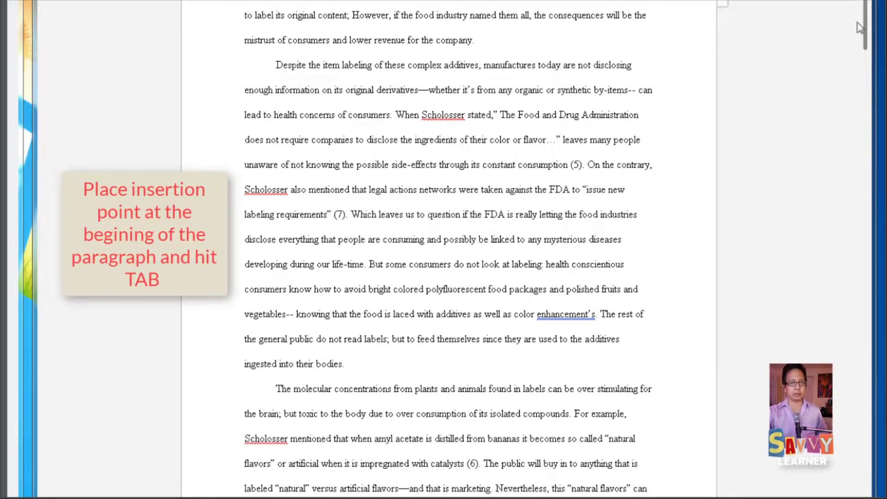
Indent the paragraphs starting "Flavor companies continue" and "Scholosser made an excellent report" by one tab.
{"action": "scroll", "coordinate": [344, 146], "scroll_direction": "down", "scroll_amount": 10}
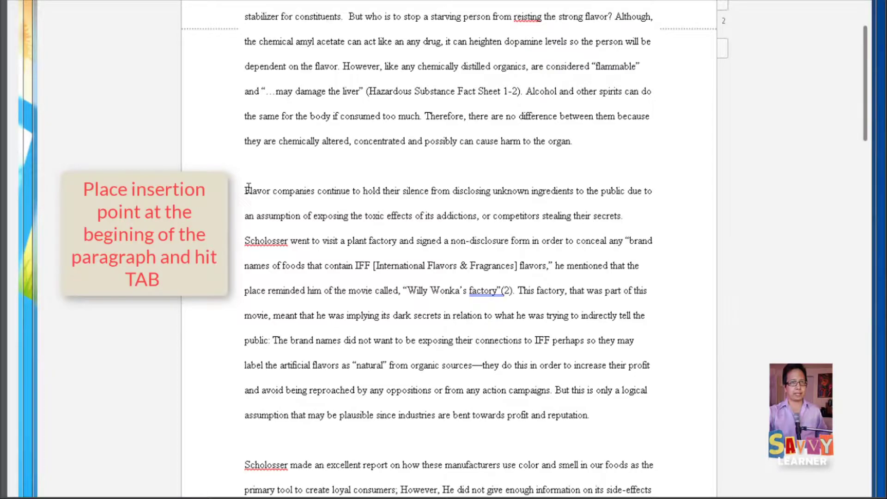
{"action": "left_click", "coordinate": [245, 191]}
{"action": "key", "text": "Tab"}
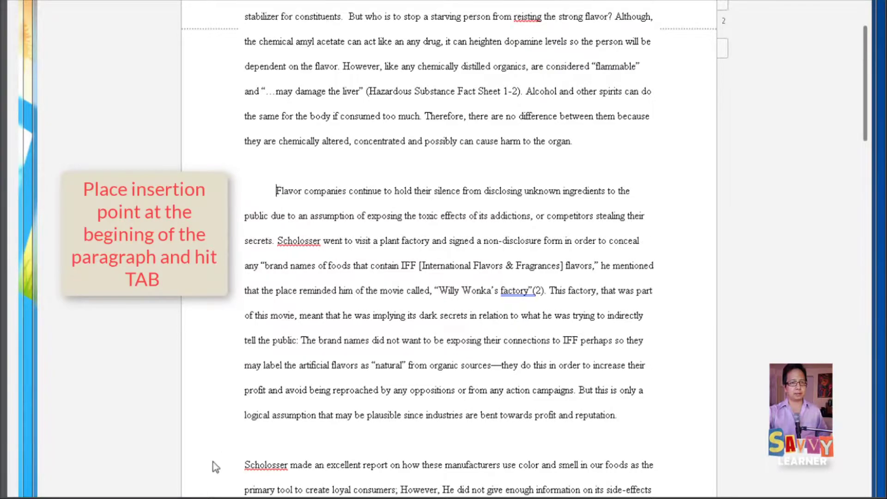
{"action": "left_click", "coordinate": [245, 468]}
{"action": "key", "text": "Tab"}
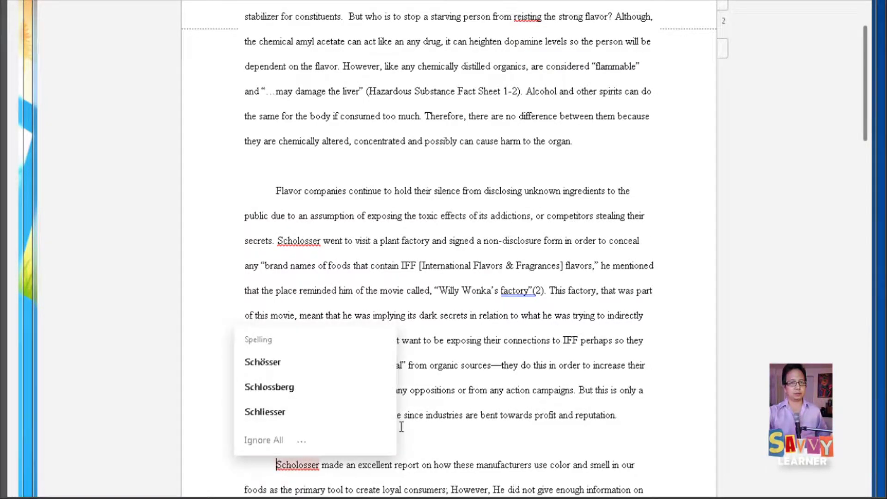
Delete the blank lines before and after the "Flavor companies continue" paragraph.
{"action": "left_click", "coordinate": [353, 444]}
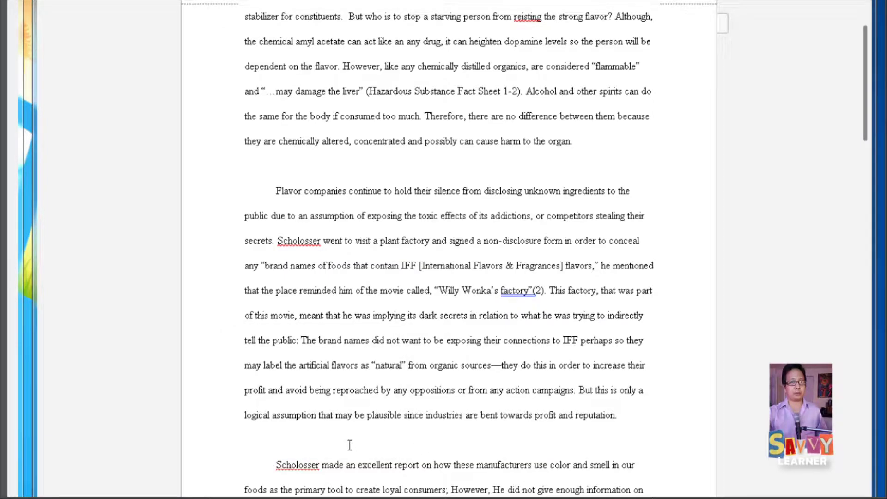
{"action": "key", "text": "BackSpace"}
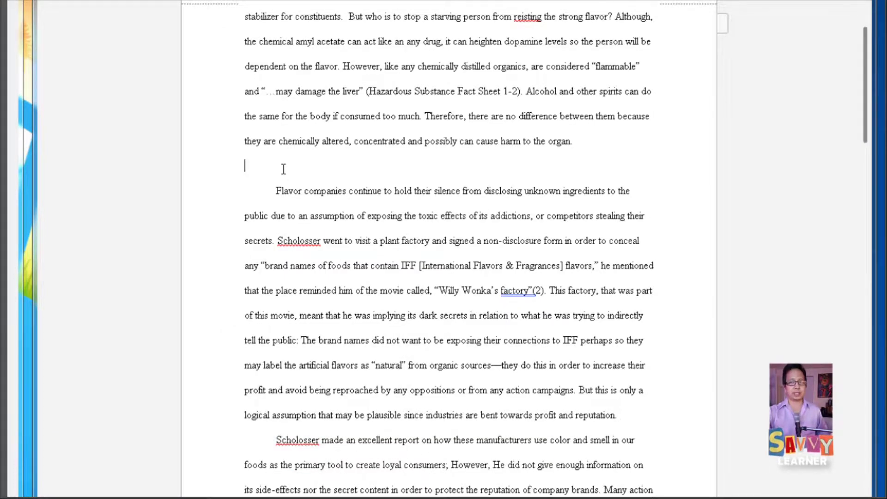
{"action": "key", "text": "BackSpace"}
Center the "Works Cited" heading below the last body paragraph.
{"action": "left_click_drag", "start_coordinate": [864, 119], "coordinate": [866, 193]}
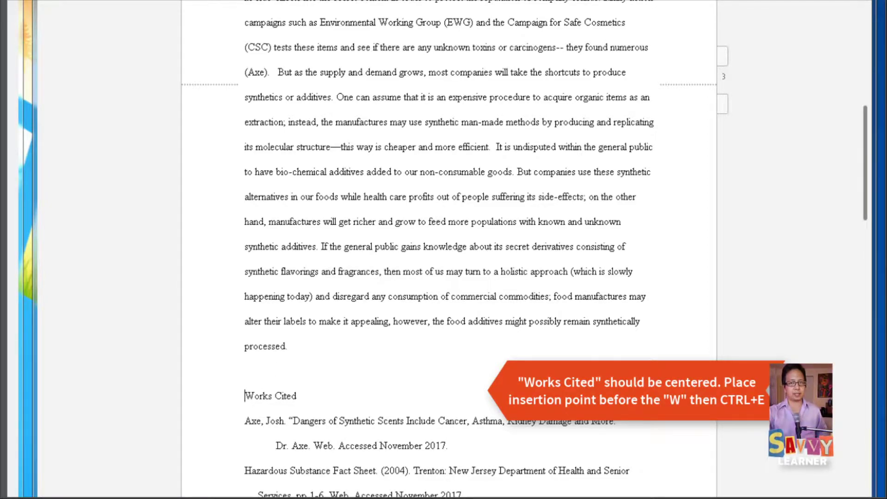
{"action": "key", "text": "ctrl+e"}
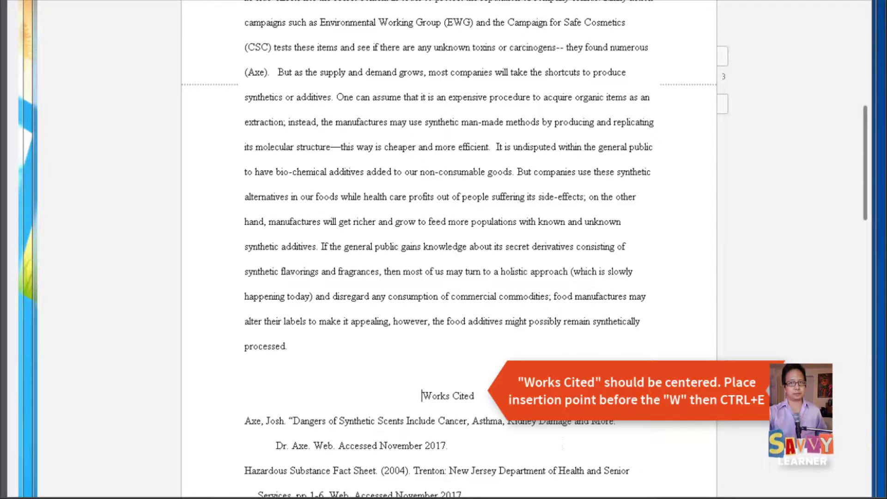
{"action": "scroll", "coordinate": [867, 202], "scroll_direction": "down", "scroll_amount": 1}
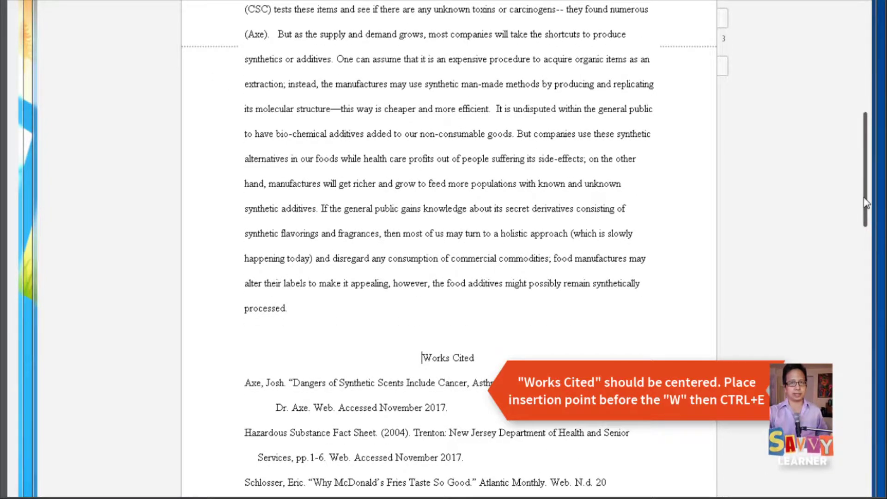
Open the page header and enter the author's last name in its right-hand section.
{"action": "left_click_drag", "start_coordinate": [863, 194], "coordinate": [849, 287]}
{"action": "scroll", "coordinate": [849, 287], "scroll_direction": "up", "scroll_amount": 5}
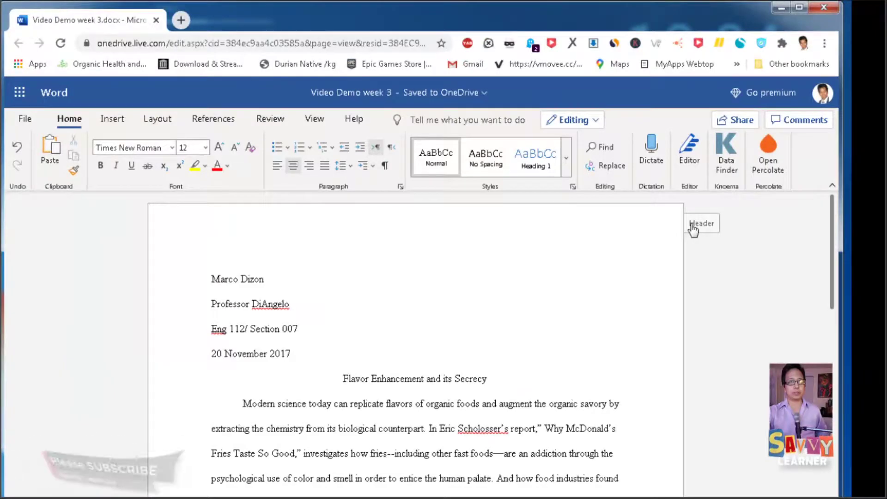
{"action": "left_click", "coordinate": [203, 118]}
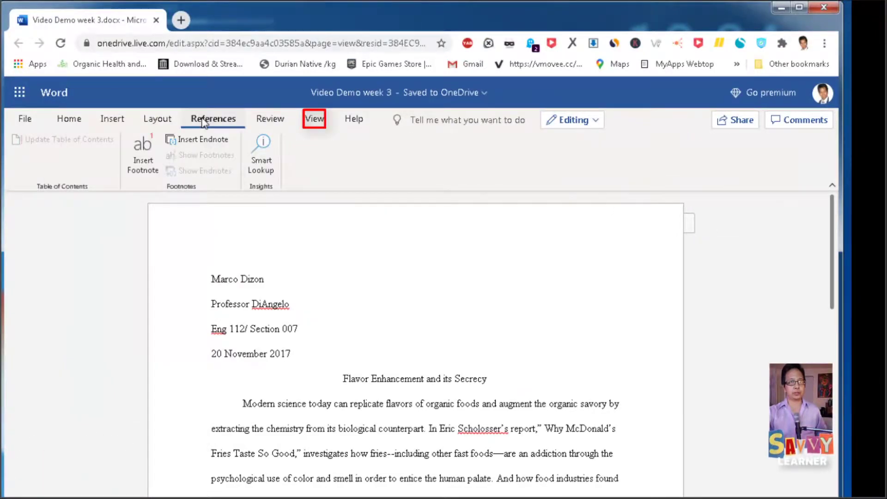
{"action": "left_click", "coordinate": [266, 119]}
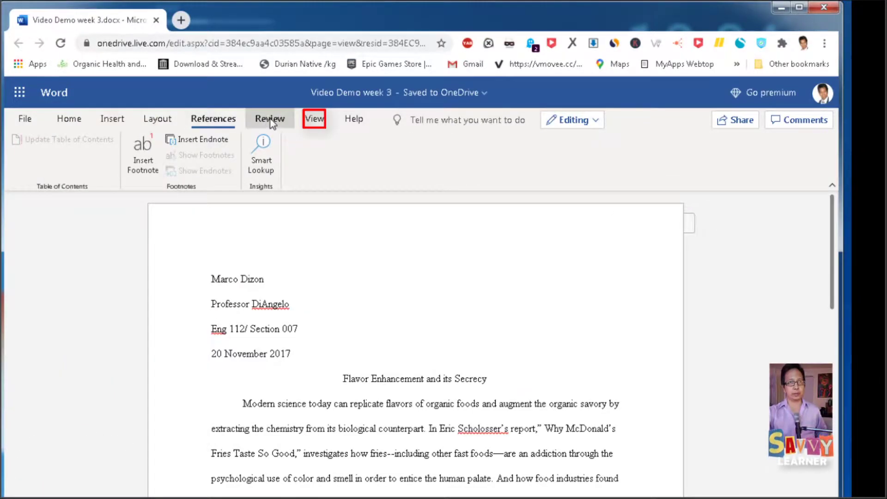
{"action": "left_click", "coordinate": [315, 121]}
{"action": "left_click", "coordinate": [234, 155]}
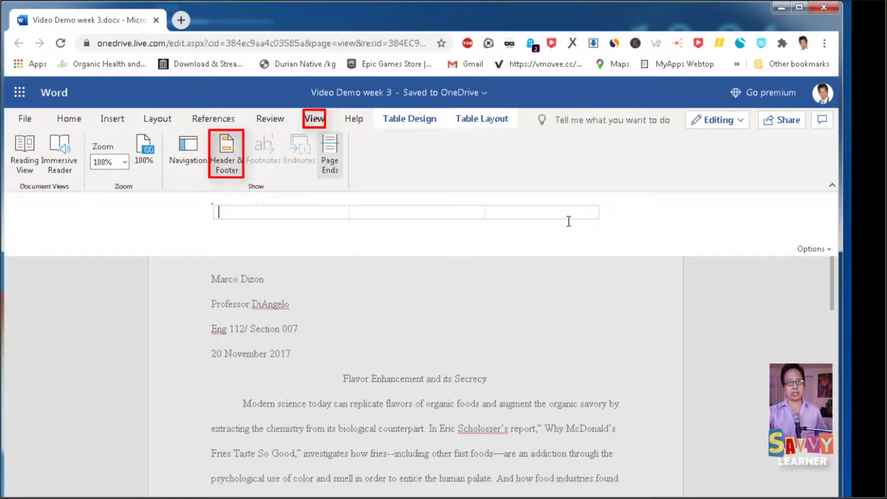
{"action": "left_click", "coordinate": [548, 218]}
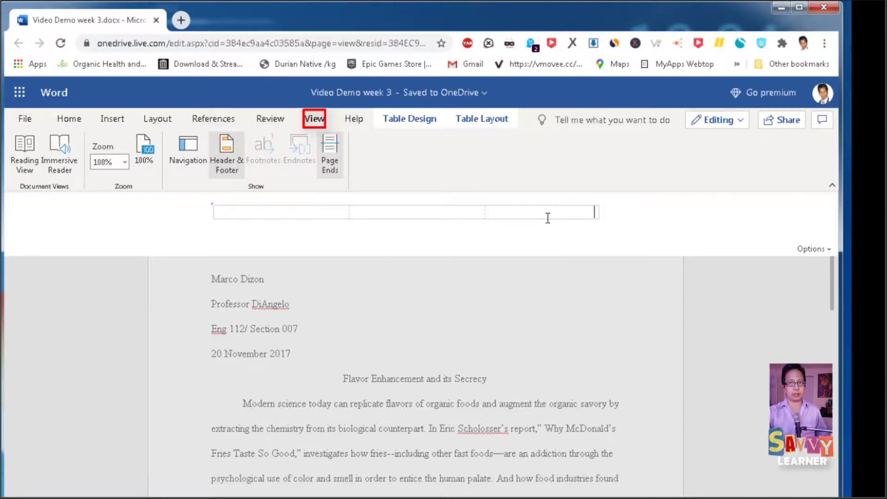
{"action": "type", "text": "DIZ"}
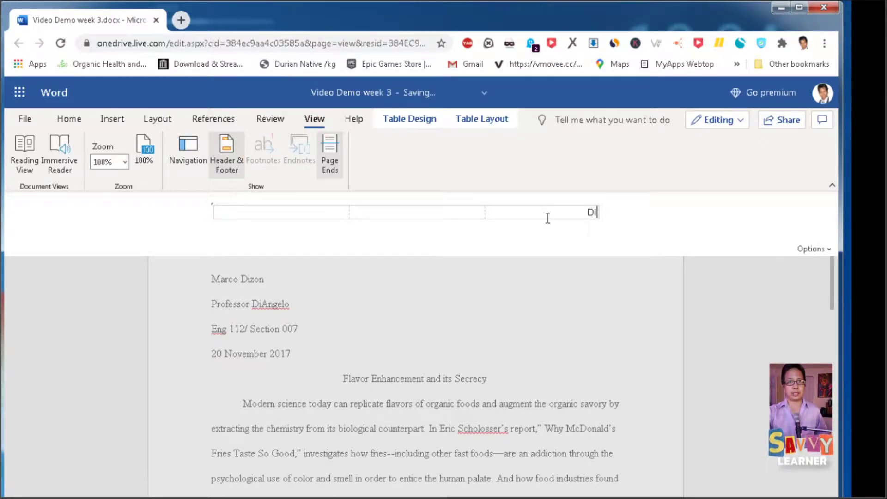
{"action": "key", "text": "BackSpace"}
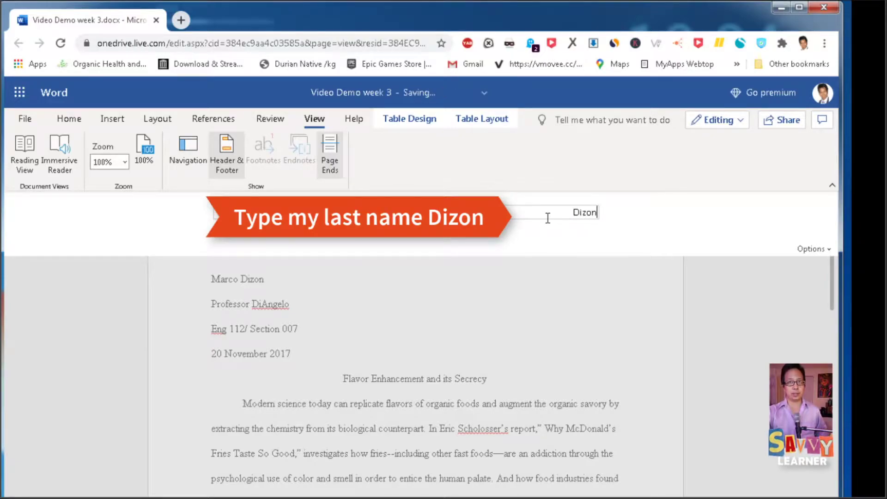
{"action": "type", "text": "izon"}
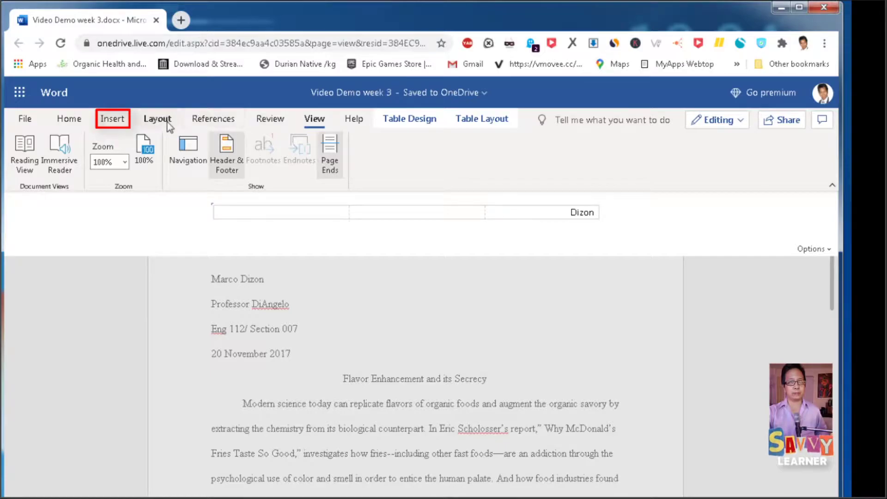
Add a page number at the right of the header after the last name, without page count, and leave header editing.
{"action": "left_click", "coordinate": [111, 119]}
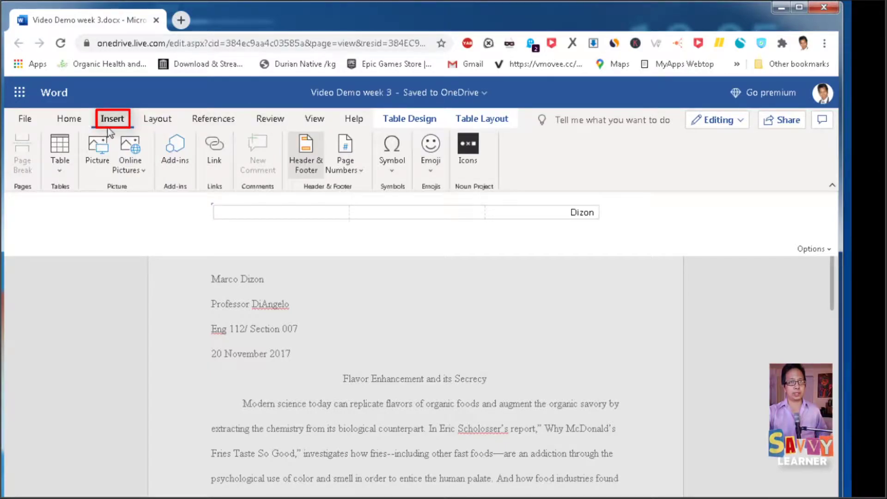
{"action": "left_click", "coordinate": [360, 176]}
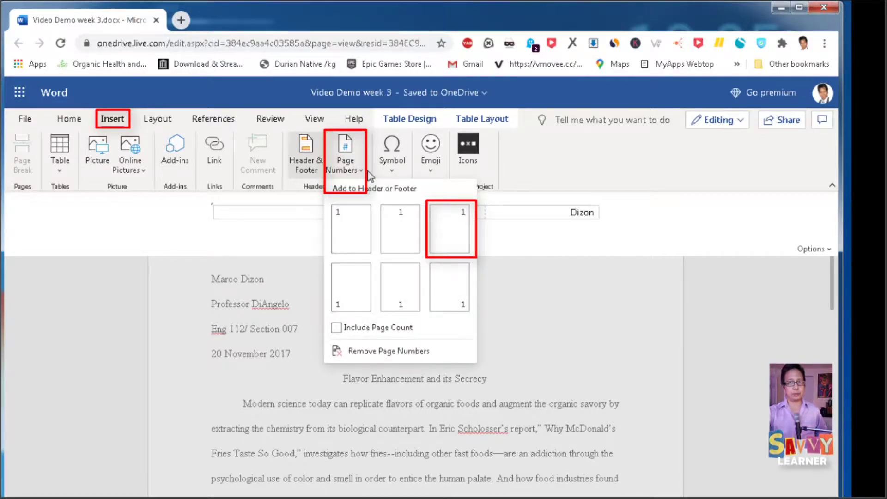
{"action": "left_click", "coordinate": [448, 224]}
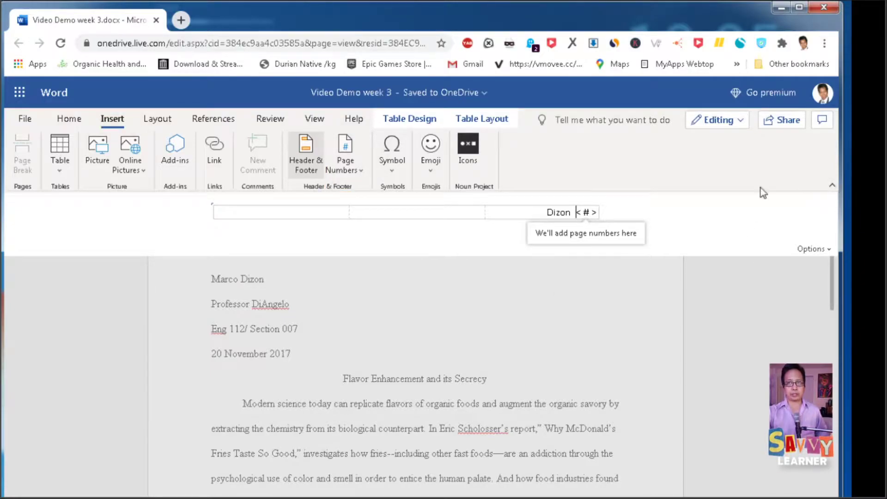
{"action": "left_click", "coordinate": [678, 224]}
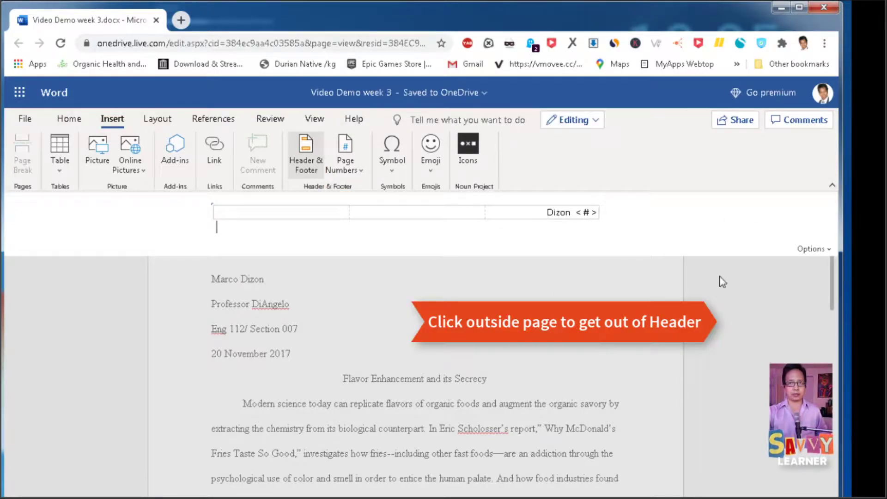
{"action": "left_click", "coordinate": [742, 314]}
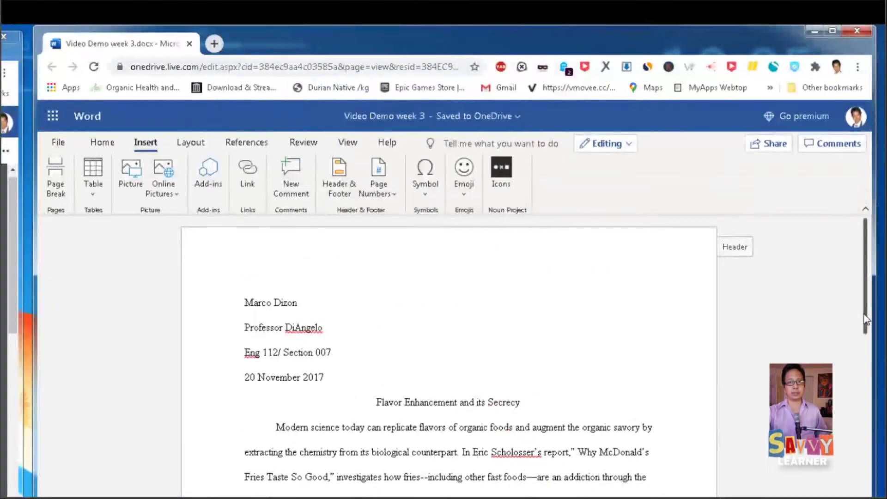
Check the essay's word count against the checklist's 500-1000 word requirement.
{"action": "scroll", "coordinate": [859, 402], "scroll_direction": "down", "scroll_amount": 8}
{"action": "scroll", "coordinate": [858, 402], "scroll_direction": "down", "scroll_amount": 5}
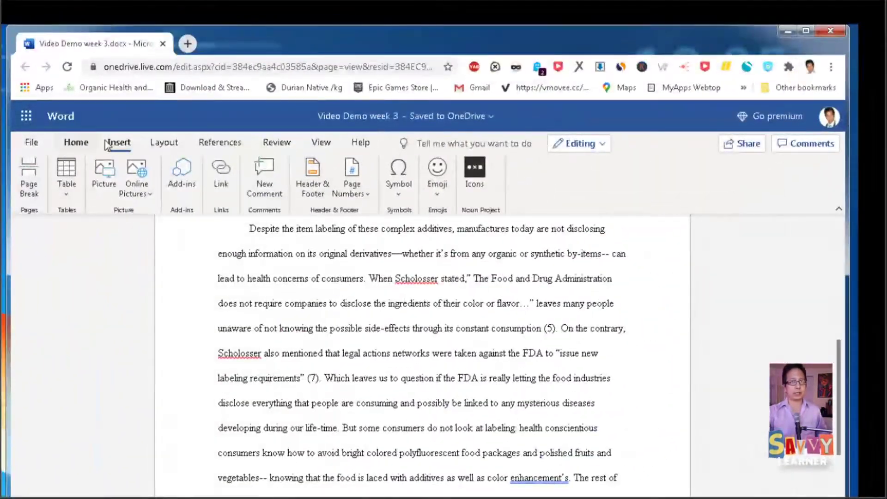
{"action": "left_click", "coordinate": [322, 143]}
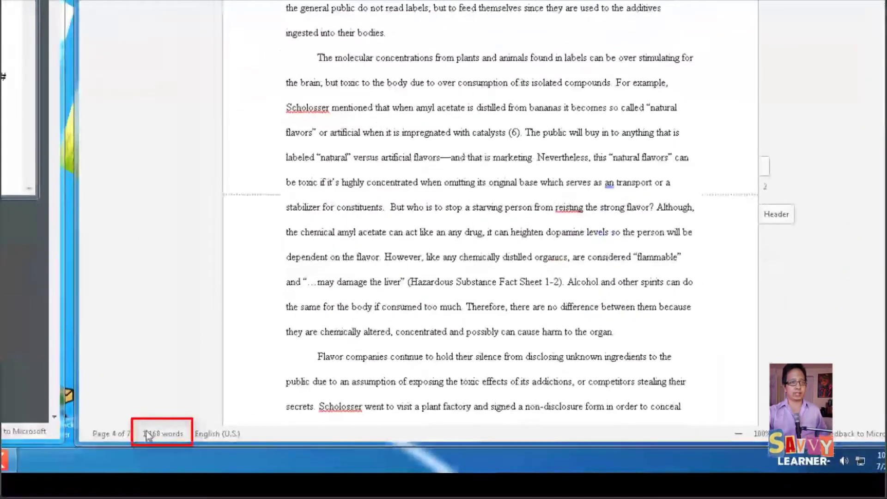
{"action": "left_click", "coordinate": [154, 436]}
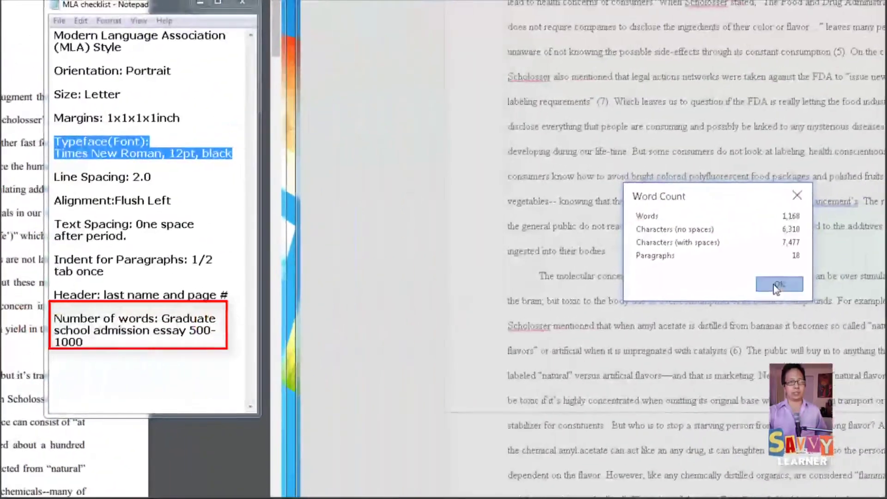
{"action": "left_click", "coordinate": [774, 285]}
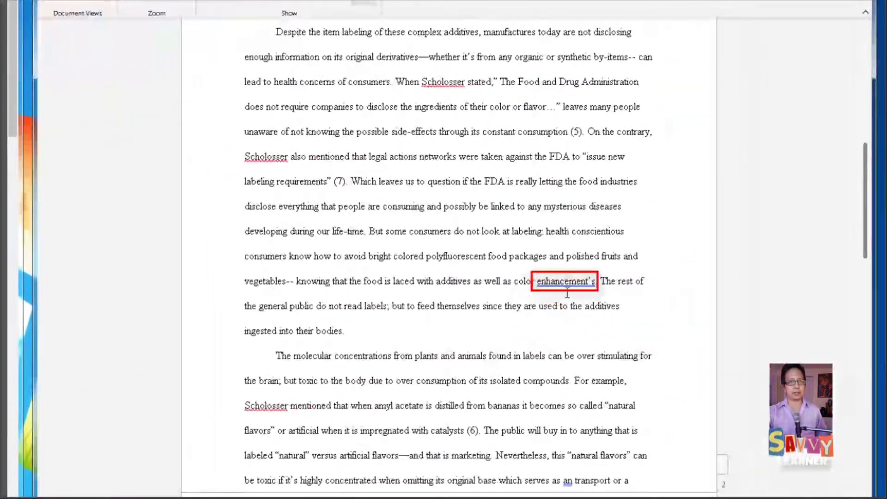
Correct the grammar error "enhancement's" to "enhancements" in the third body paragraph.
{"action": "right_click", "coordinate": [565, 284]}
{"action": "left_click", "coordinate": [531, 300]}
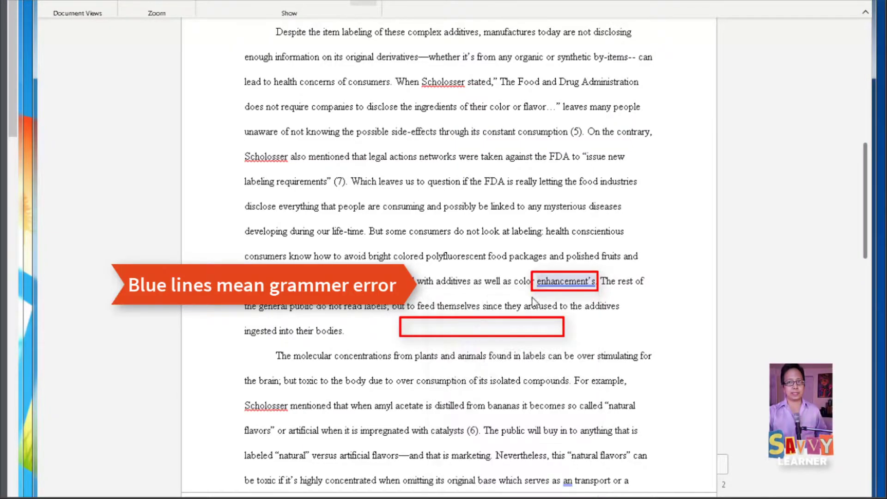
{"action": "left_click", "coordinate": [472, 329]}
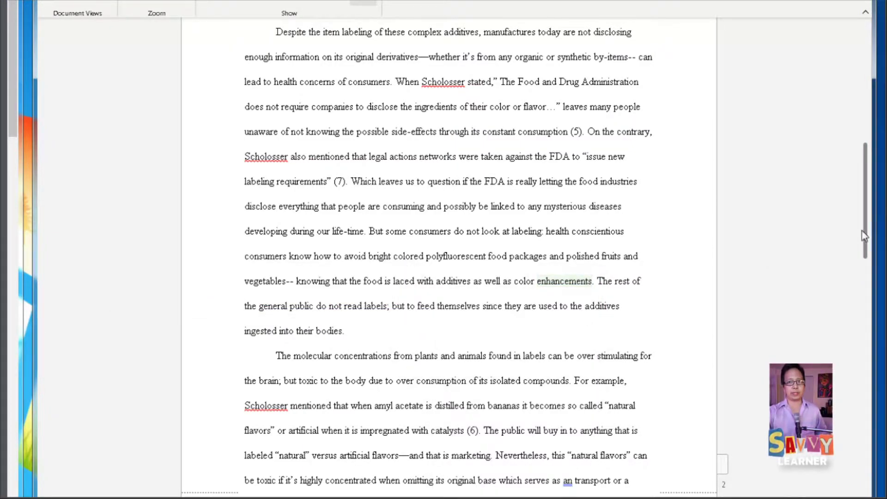
Correct the article "an" to "a" before "transport" in the paragraph about molecular concentrations.
{"action": "left_click_drag", "start_coordinate": [867, 233], "coordinate": [867, 261]}
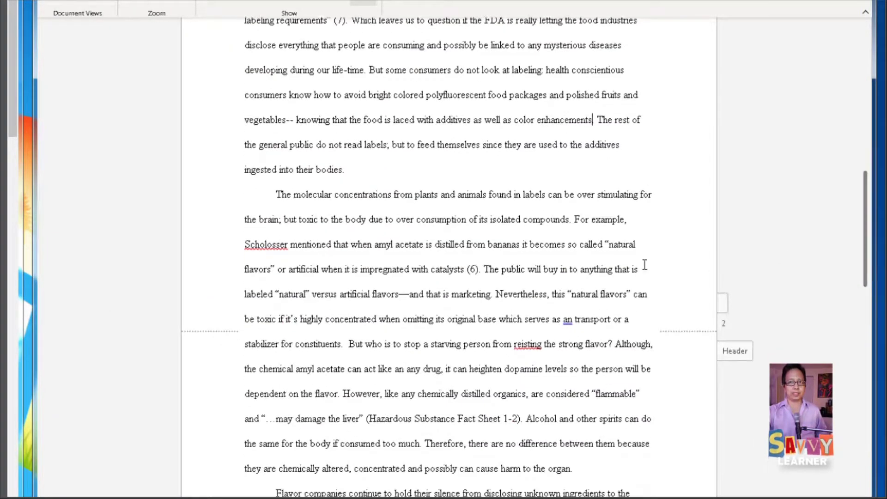
{"action": "right_click", "coordinate": [568, 320]}
{"action": "left_click", "coordinate": [530, 339]}
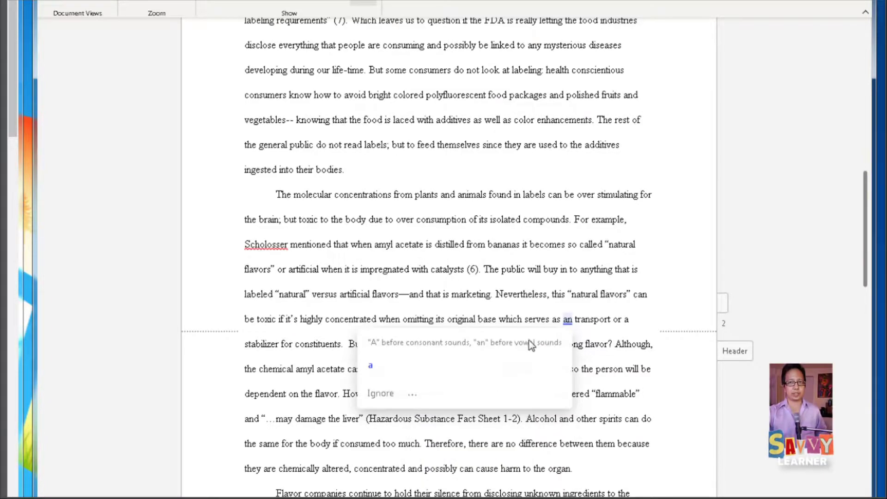
{"action": "left_click", "coordinate": [416, 370]}
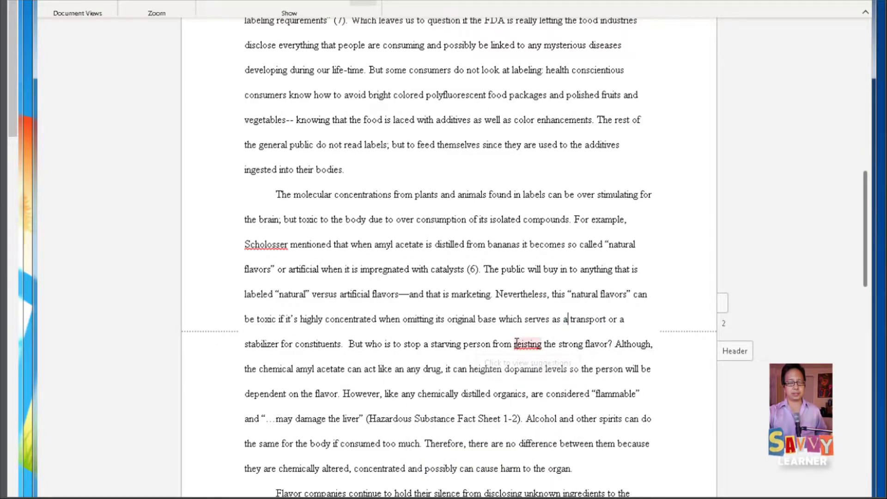
Correct the misspelled word "reisting" to "resisting" in the sentence about a starving person.
{"action": "right_click", "coordinate": [527, 344]}
{"action": "left_click", "coordinate": [457, 368]}
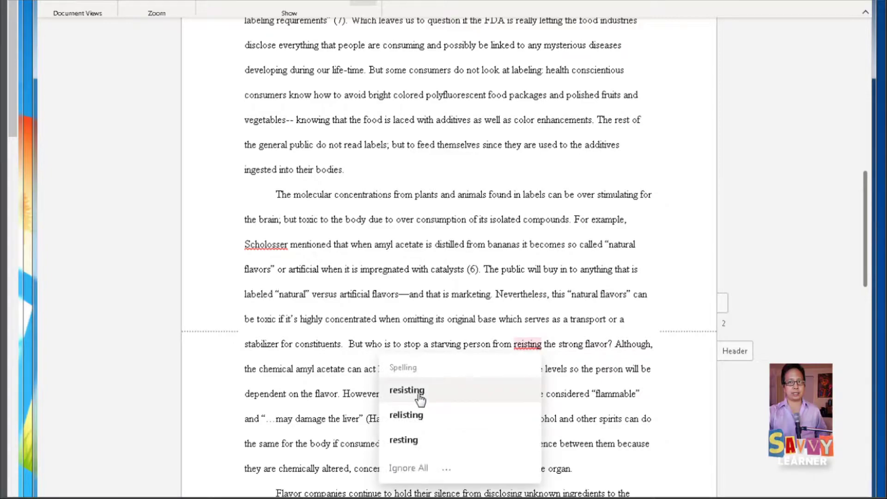
{"action": "left_click", "coordinate": [420, 391]}
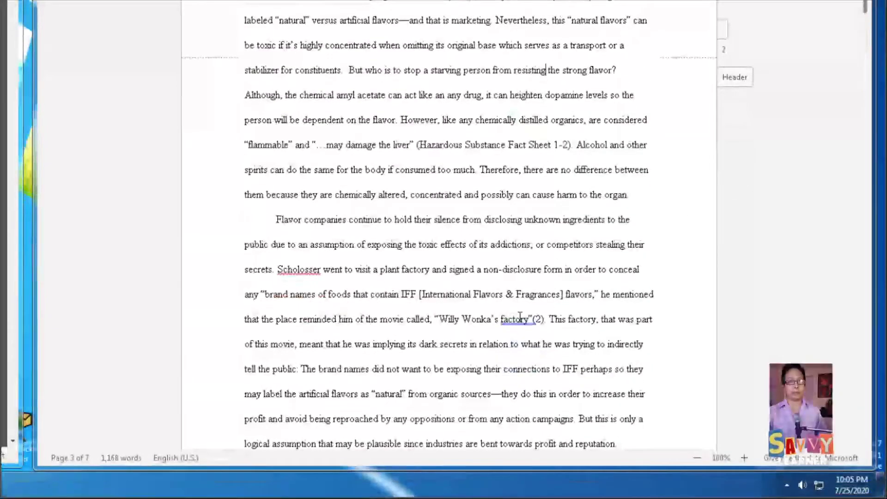
Apply the suggested spacing correction between "Willy Wonka's factory" and the citation (2).
{"action": "right_click", "coordinate": [515, 321]}
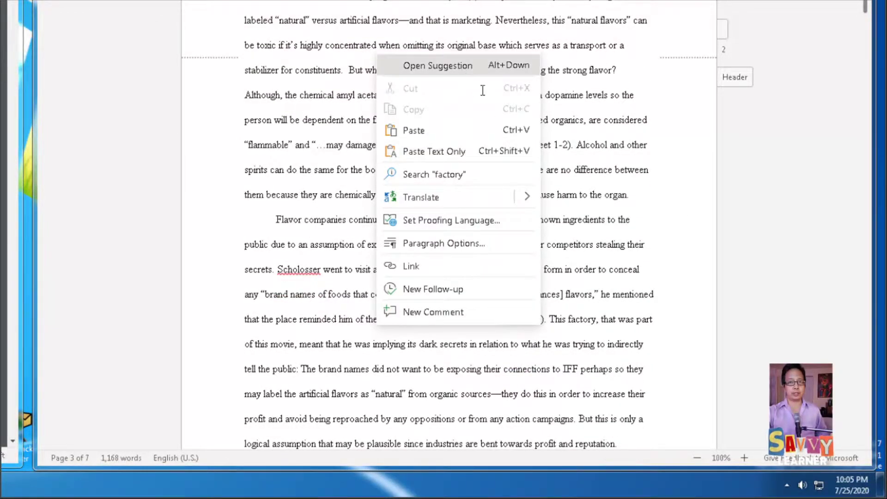
{"action": "left_click", "coordinate": [439, 66]}
{"action": "left_click", "coordinate": [393, 365]}
Delete the empty lines after the last Works Cited entry to remove the blank pages at the end of the essay.
{"action": "scroll", "coordinate": [866, 114], "scroll_direction": "up", "scroll_amount": 3}
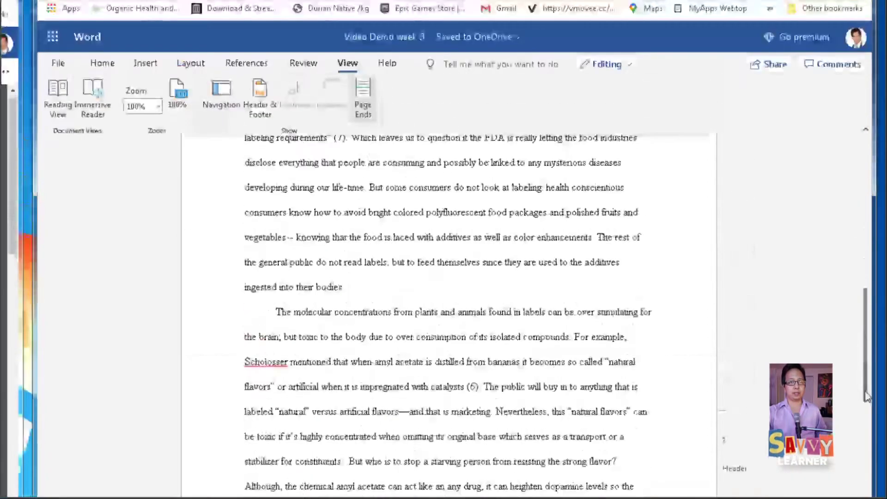
{"action": "left_click_drag", "start_coordinate": [867, 397], "coordinate": [860, 498]}
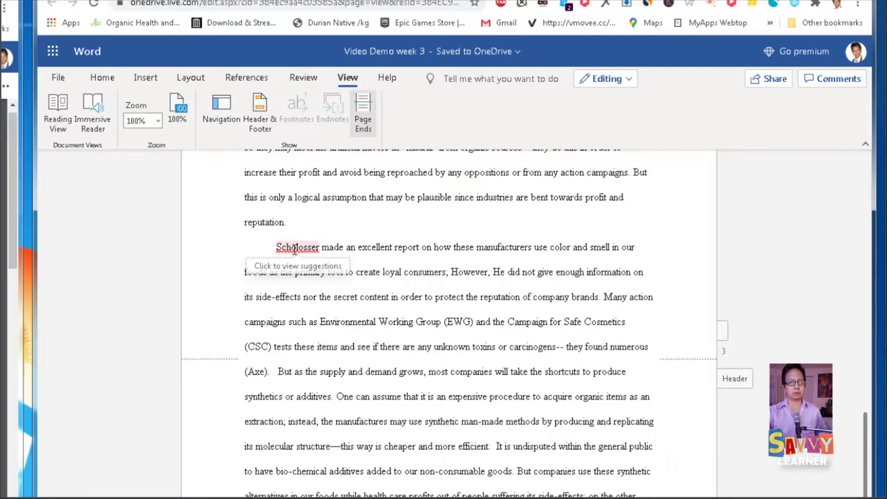
{"action": "left_click_drag", "start_coordinate": [856, 423], "coordinate": [826, 185]}
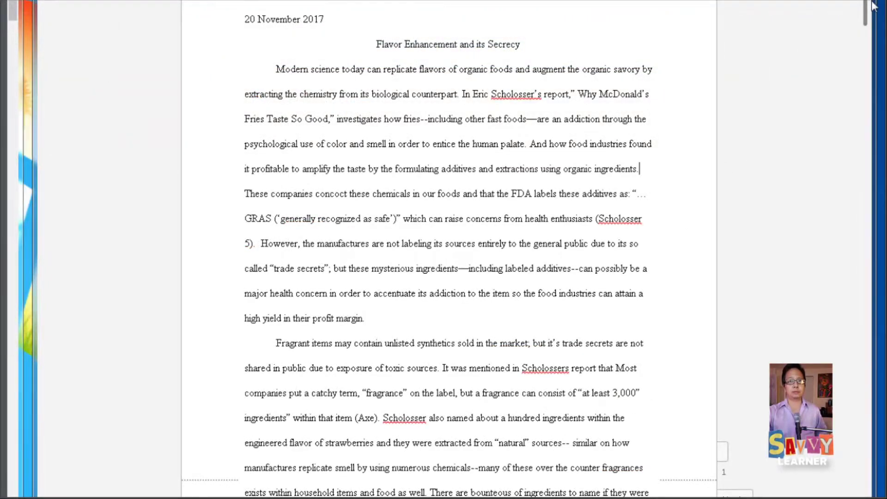
{"action": "left_click_drag", "start_coordinate": [867, 11], "coordinate": [859, 498]}
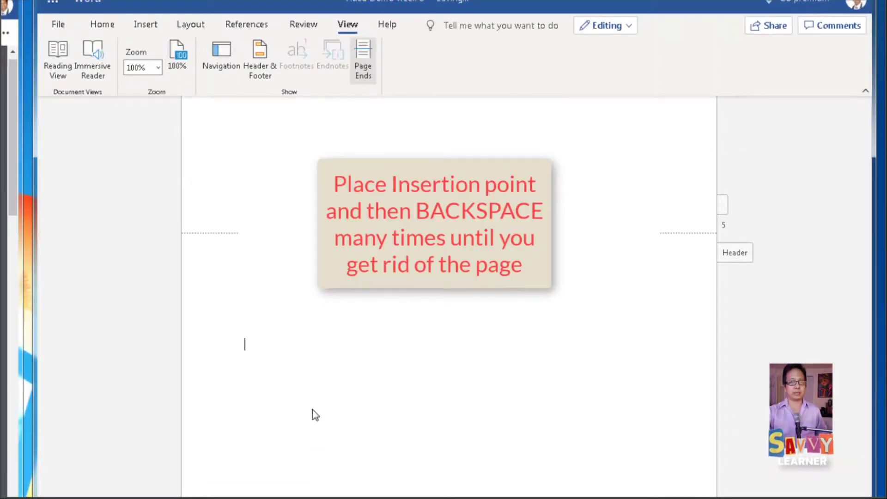
{"action": "key", "text": "BackSpace"}
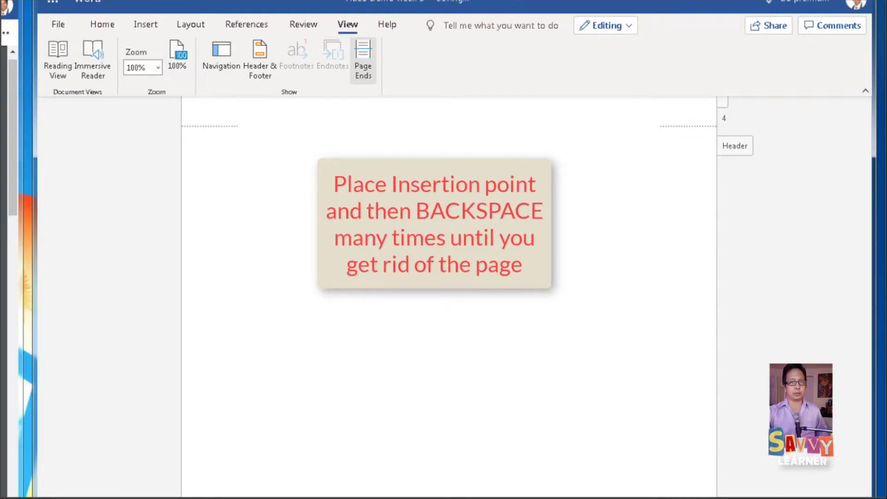
{"action": "key", "text": "BackSpace"}
{"action": "key", "text": "BackSpace"}
{"action": "key", "text": "BackSpace"}
{"action": "key", "text": "BackSpace"}
{"action": "key", "text": "BackSpace"}
{"action": "key", "text": "BackSpace"}
{"action": "key", "text": "BackSpace"}
{"action": "key", "text": "BackSpace"}
{"action": "key", "text": "BackSpace"}
{"action": "key", "text": "BackSpace"}
{"action": "key", "text": "BackSpace"}
{"action": "key", "text": "BackSpace"}
{"action": "key", "text": "BackSpace"}
{"action": "key", "text": "BackSpace"}
{"action": "key", "text": "BackSpace"}
{"action": "key", "text": "BackSpace"}
{"action": "key", "text": "BackSpace"}
{"action": "key", "text": "BackSpace"}
{"action": "key", "text": "BackSpace"}
{"action": "key", "text": "BackSpace"}
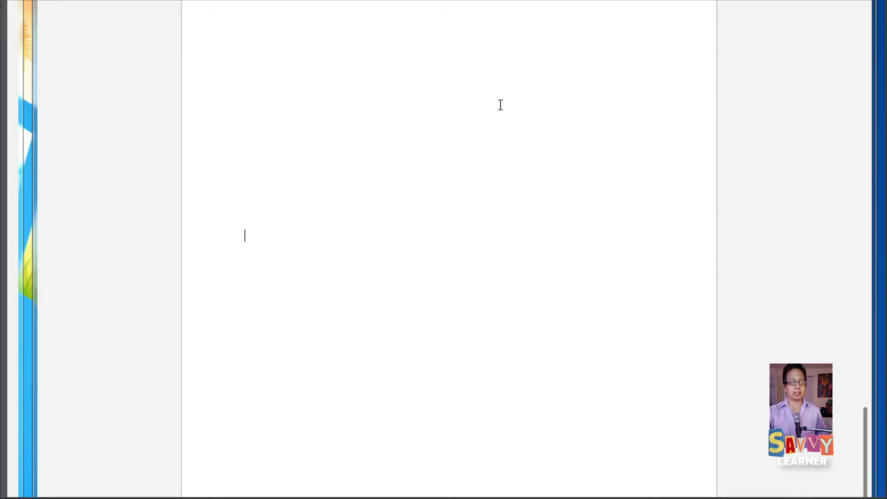
{"action": "key", "text": "BackSpace"}
{"action": "key", "text": "BackSpace"}
{"action": "key", "text": "BackSpace"}
{"action": "key", "text": "BackSpace"}
{"action": "key", "text": "BackSpace"}
{"action": "key", "text": "BackSpace"}
{"action": "key", "text": "BackSpace"}
{"action": "key", "text": "BackSpace"}
{"action": "key", "text": "BackSpace"}
{"action": "key", "text": "BackSpace"}
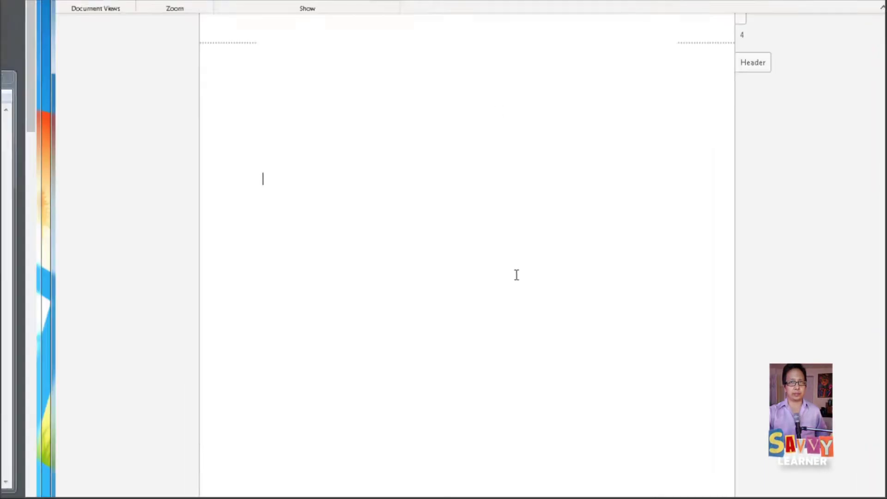
{"action": "key", "text": "BackSpace"}
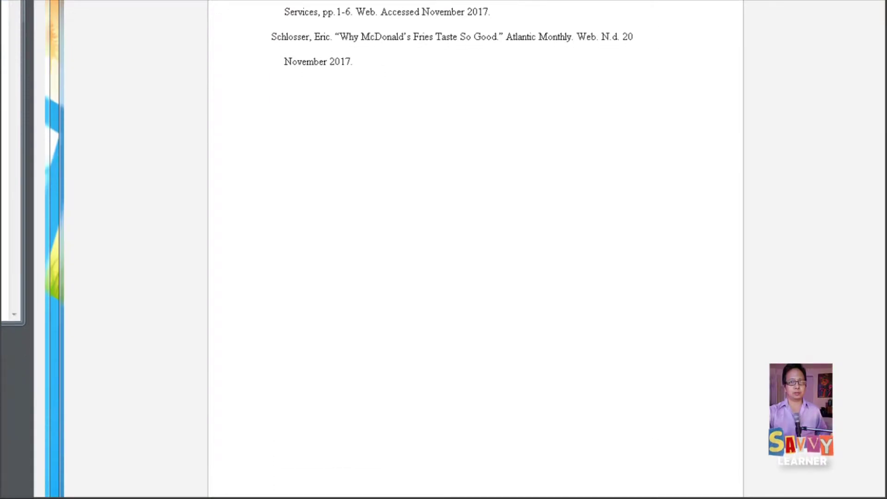
Preview the essay in Reading View and examine the page layout through to the Works Cited section.
{"action": "left_click_drag", "start_coordinate": [882, 370], "coordinate": [880, 473]}
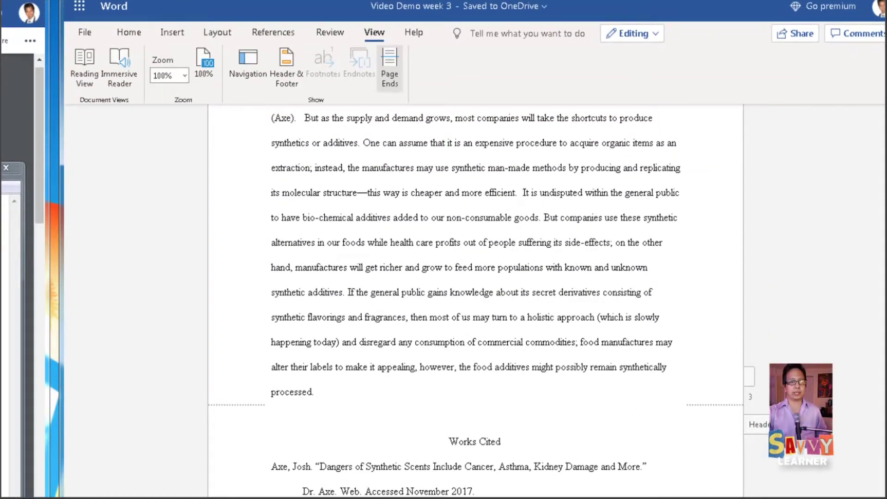
{"action": "scroll", "coordinate": [476, 300], "scroll_direction": "up", "scroll_amount": 5}
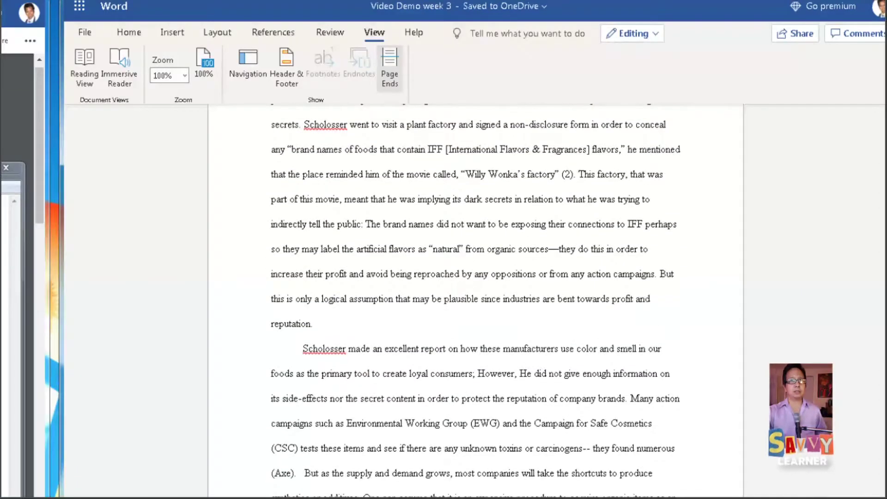
{"action": "scroll", "coordinate": [476, 301], "scroll_direction": "up", "scroll_amount": 10}
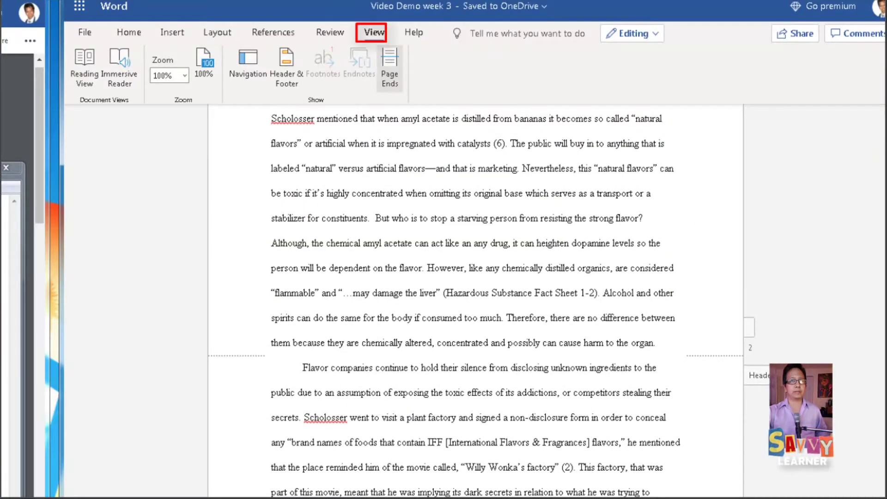
{"action": "scroll", "coordinate": [878, 146], "scroll_direction": "up", "scroll_amount": 10}
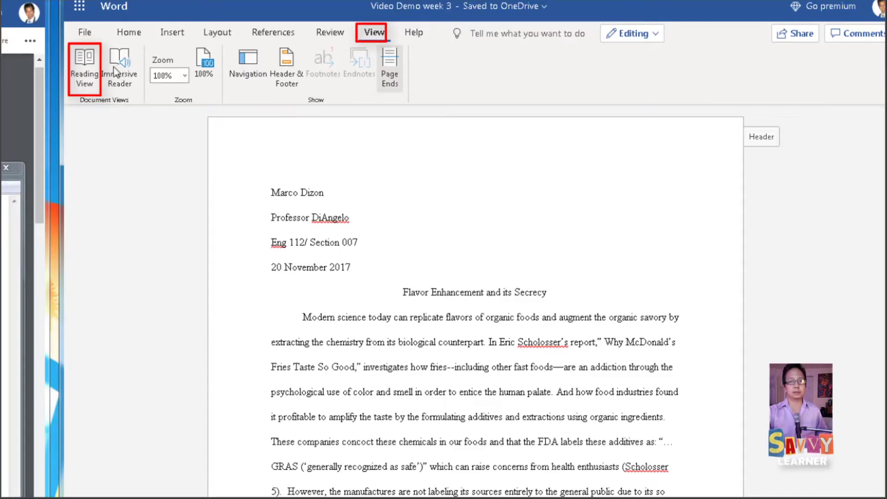
{"action": "left_click", "coordinate": [81, 64]}
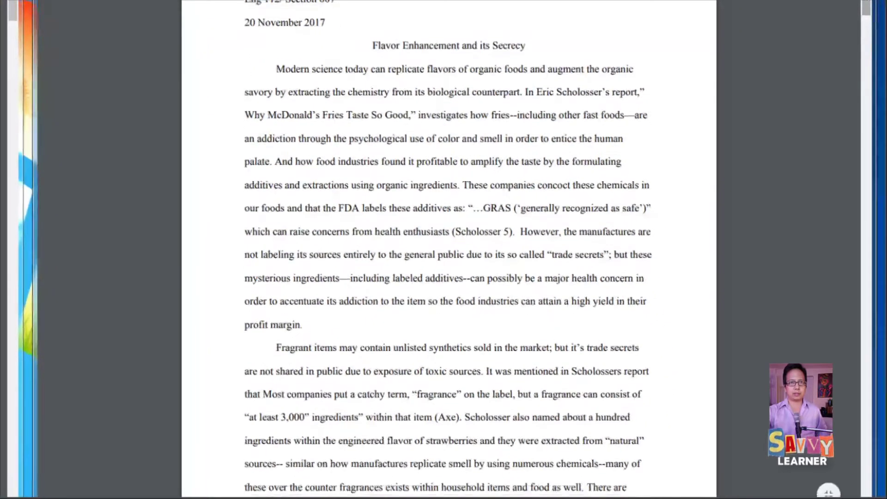
{"action": "left_click_drag", "start_coordinate": [864, 1], "coordinate": [875, 426]}
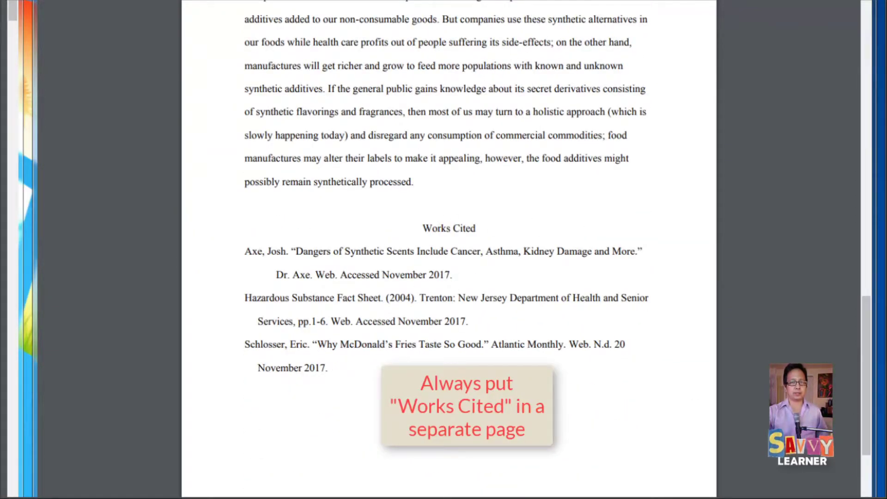
{"action": "left_click_drag", "start_coordinate": [867, 370], "coordinate": [830, 439]}
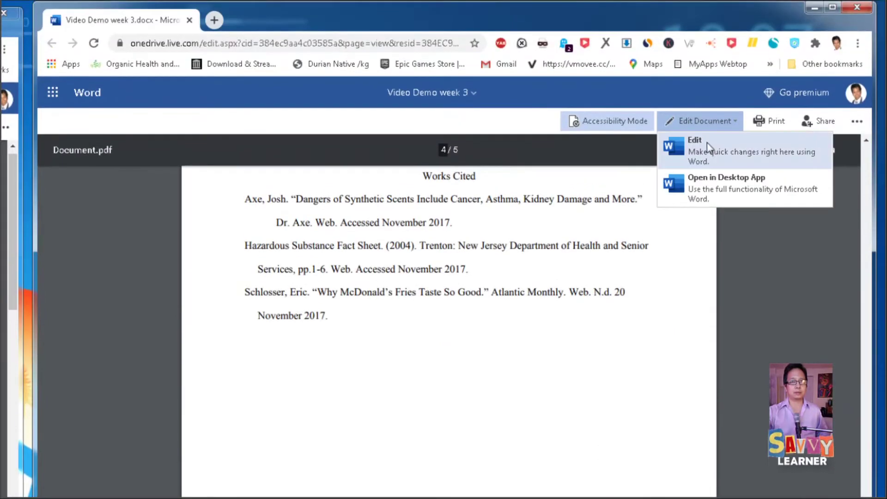
Return to editing the document and insert blank lines before the "Works Cited" heading to move it onto a separate page.
{"action": "left_click", "coordinate": [617, 427]}
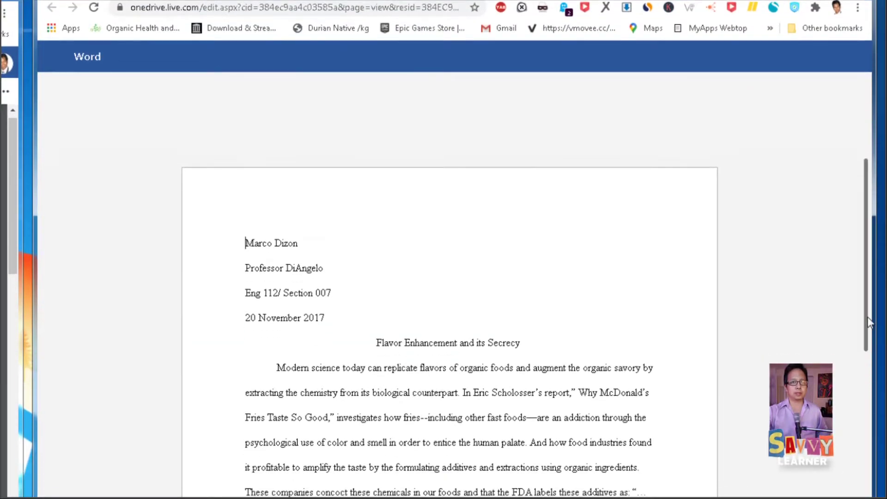
{"action": "left_click_drag", "start_coordinate": [867, 359], "coordinate": [852, 485]}
{"action": "scroll", "coordinate": [404, 74], "scroll_direction": "down", "scroll_amount": 15}
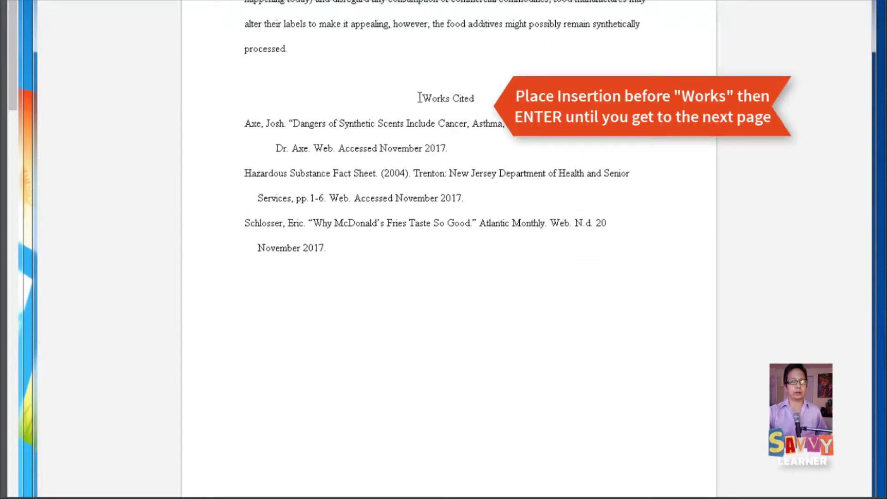
{"action": "scroll", "coordinate": [421, 98], "scroll_direction": "down", "scroll_amount": 1}
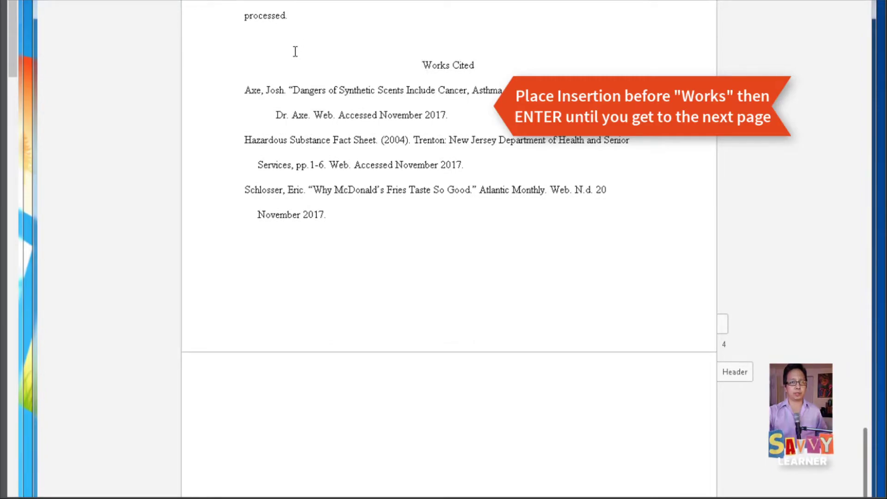
{"action": "key", "text": "Return"}
{"action": "key", "text": "Return"}
{"action": "key", "text": "Return"}
{"action": "key", "text": "Return"}
{"action": "key", "text": "Return"}
{"action": "key", "text": "Return"}
{"action": "key", "text": "Return"}
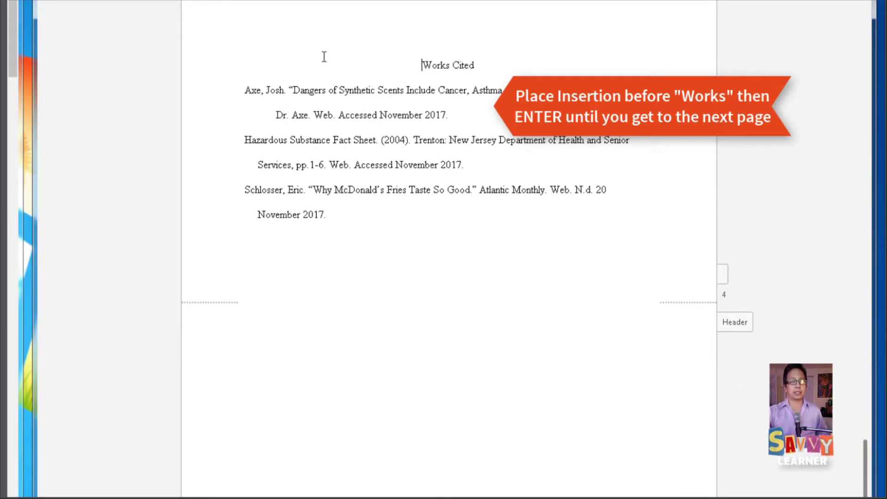
{"action": "key", "text": "Return"}
{"action": "key", "text": "Return"}
{"action": "key", "text": "Return"}
{"action": "key", "text": "Return"}
{"action": "key", "text": "Return"}
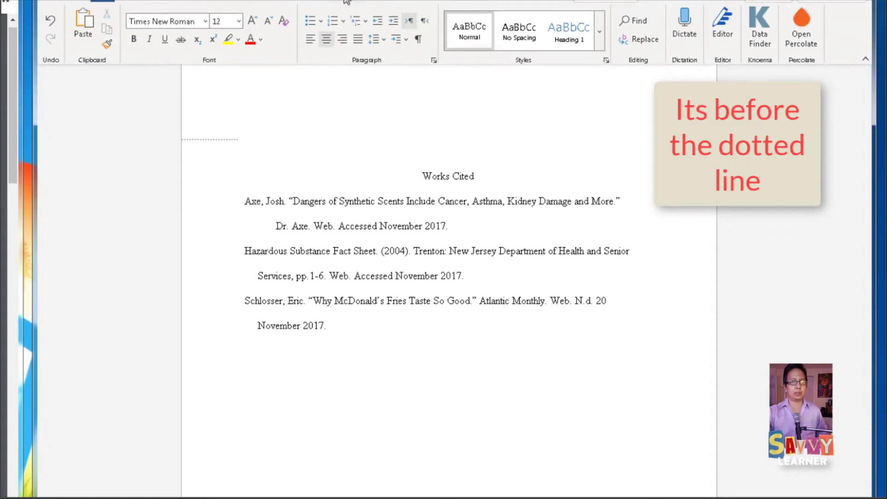
Preview the essay again in Reading View and check the header and the placement of the Works Cited page.
{"action": "left_click", "coordinate": [349, 57]}
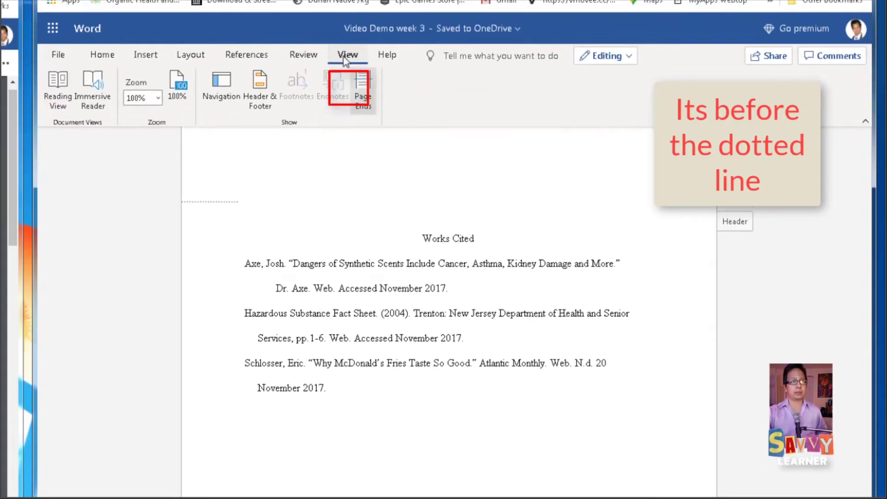
{"action": "left_click", "coordinate": [58, 128]}
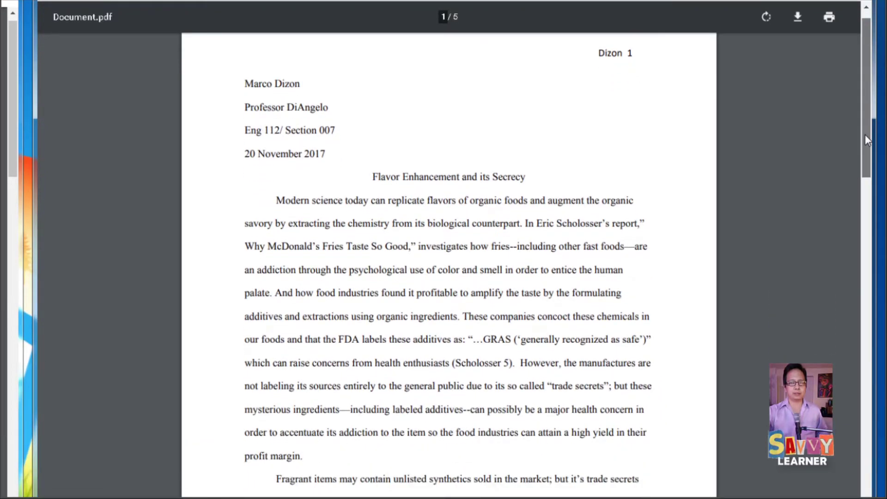
{"action": "left_click_drag", "start_coordinate": [867, 141], "coordinate": [878, 498]}
{"action": "scroll", "coordinate": [448, 250], "scroll_direction": "down", "scroll_amount": 20}
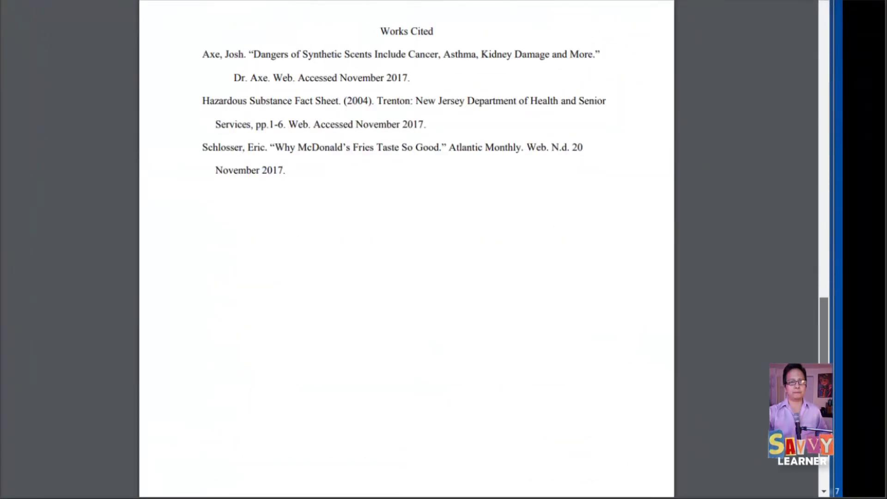